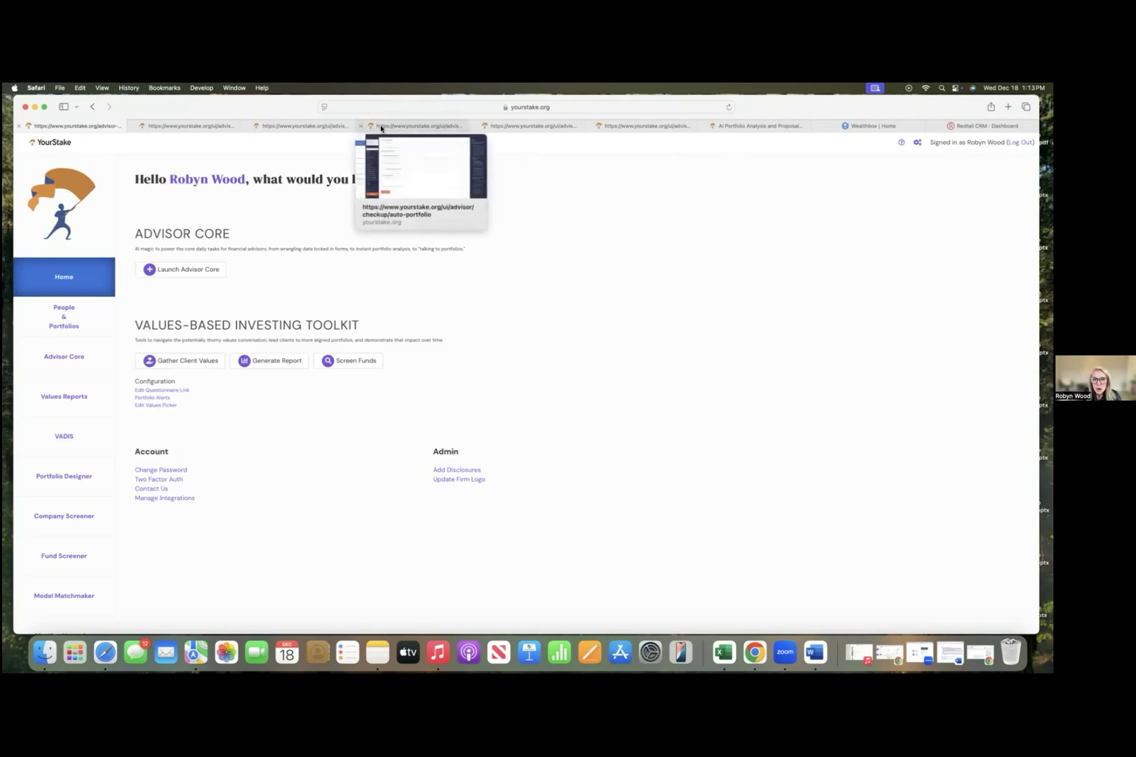
- Open the portfolio analysis's Asset Location page and review the current and recommended allocation charts and the principles table
left_click(380, 127)
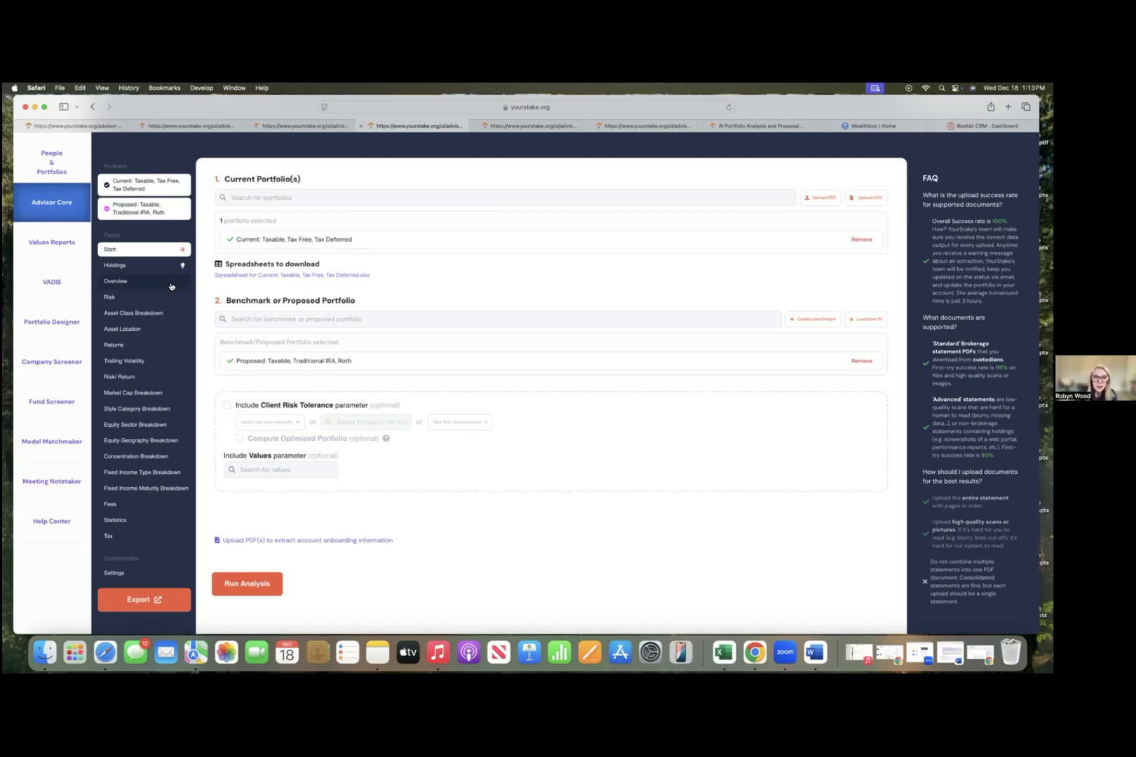
left_click(118, 330)
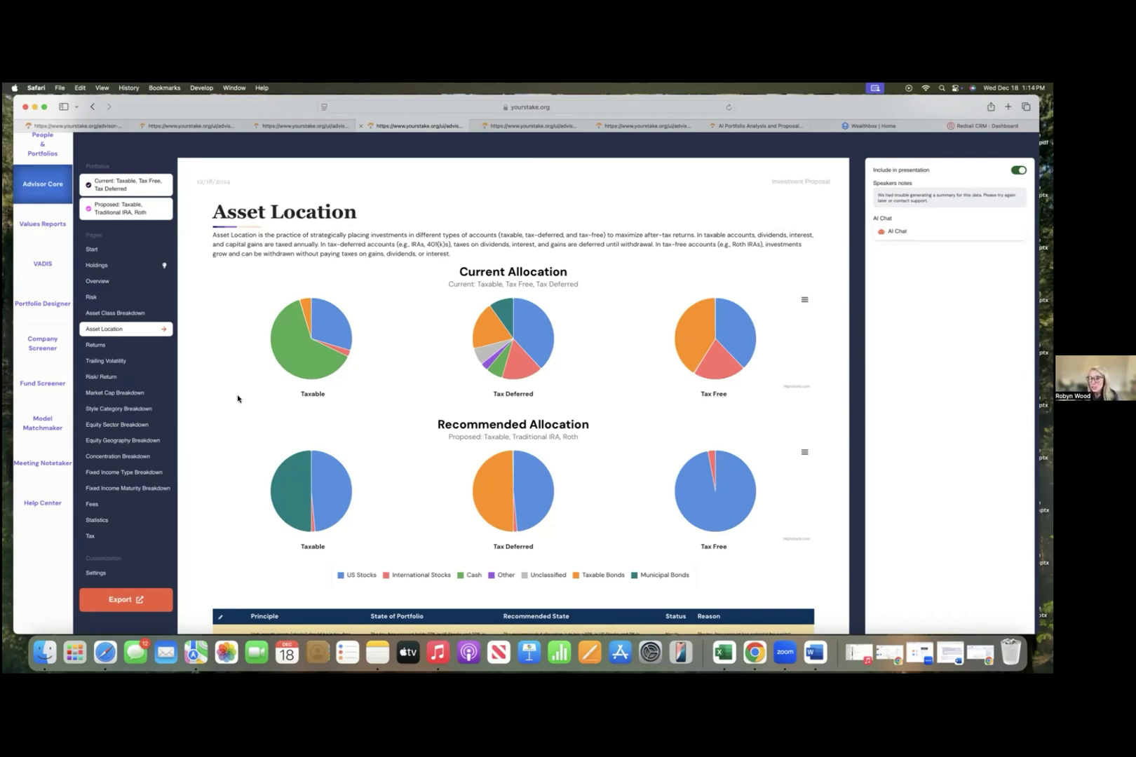
scroll(213, 404, "down", 2)
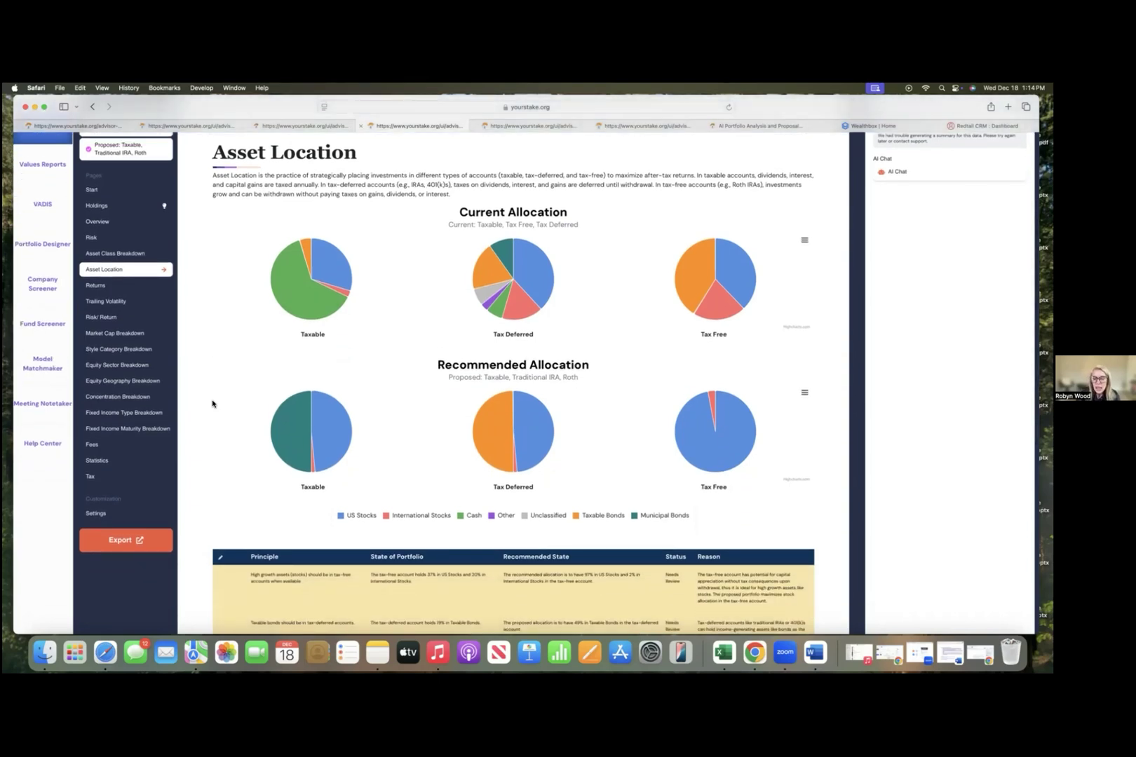
scroll(213, 403, "down", 3)
scroll(212, 404, "up", 1)
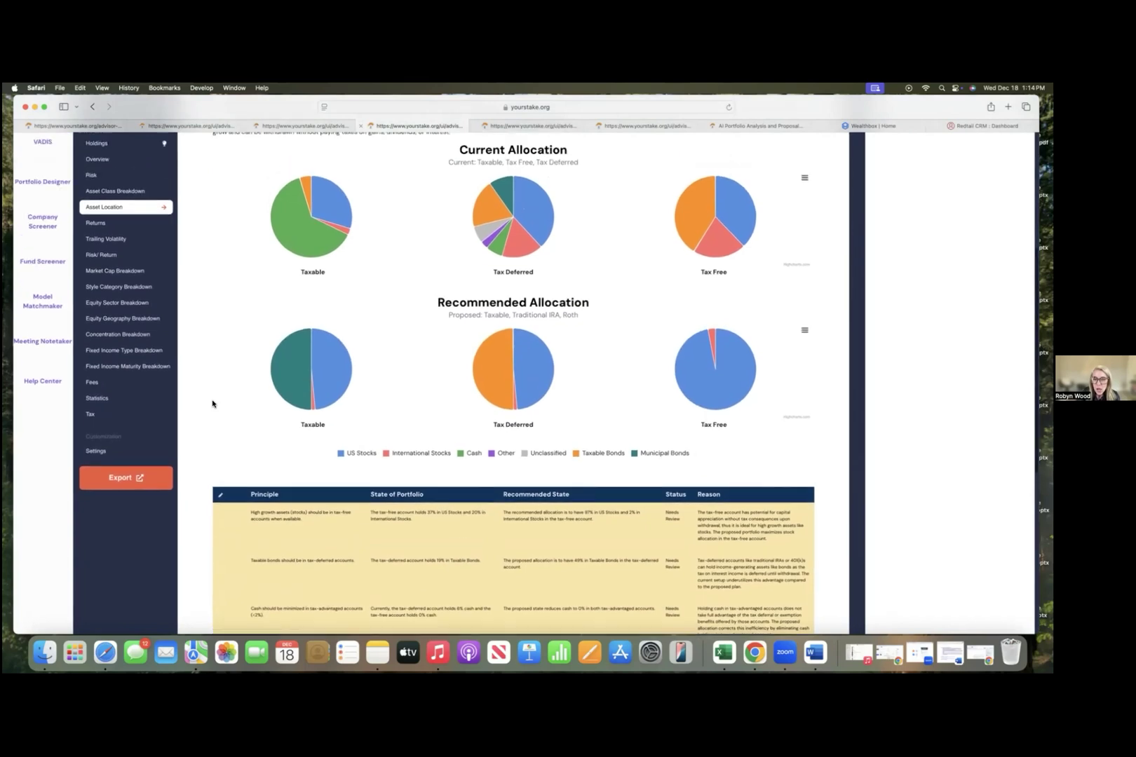
scroll(213, 404, "up", 1)
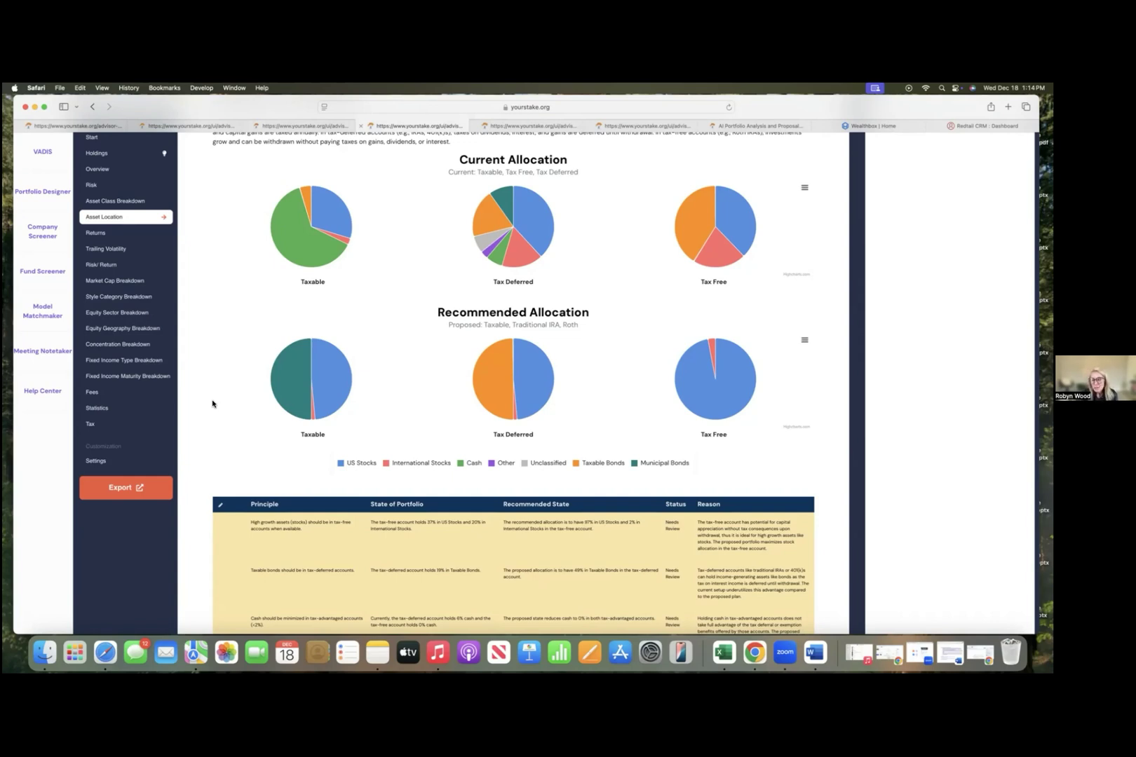
scroll(212, 404, "up", 3)
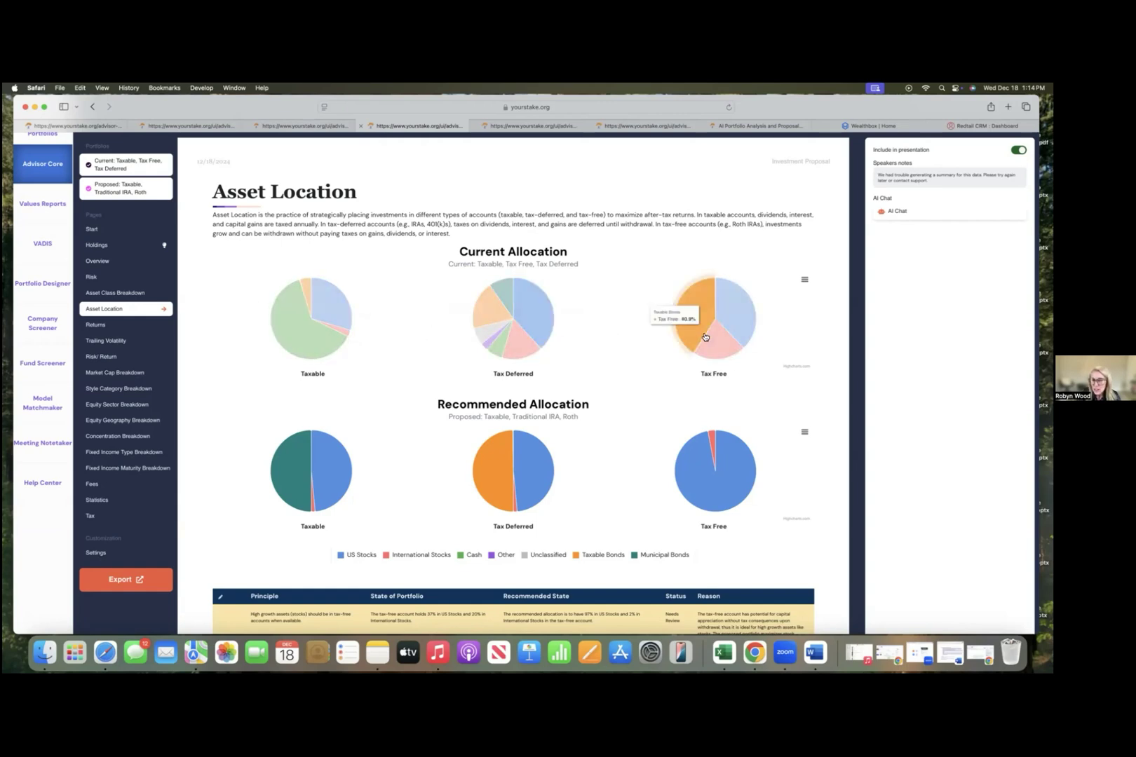
scroll(331, 386, "down", 2)
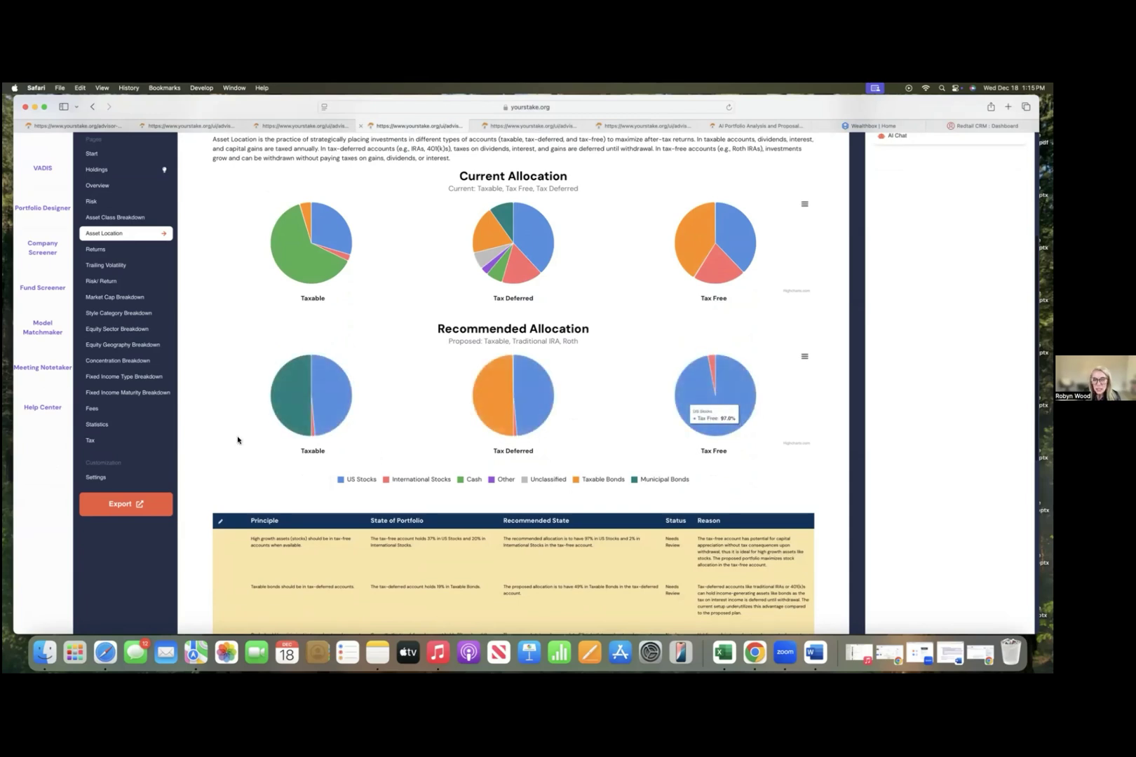
scroll(236, 440, "down", 3)
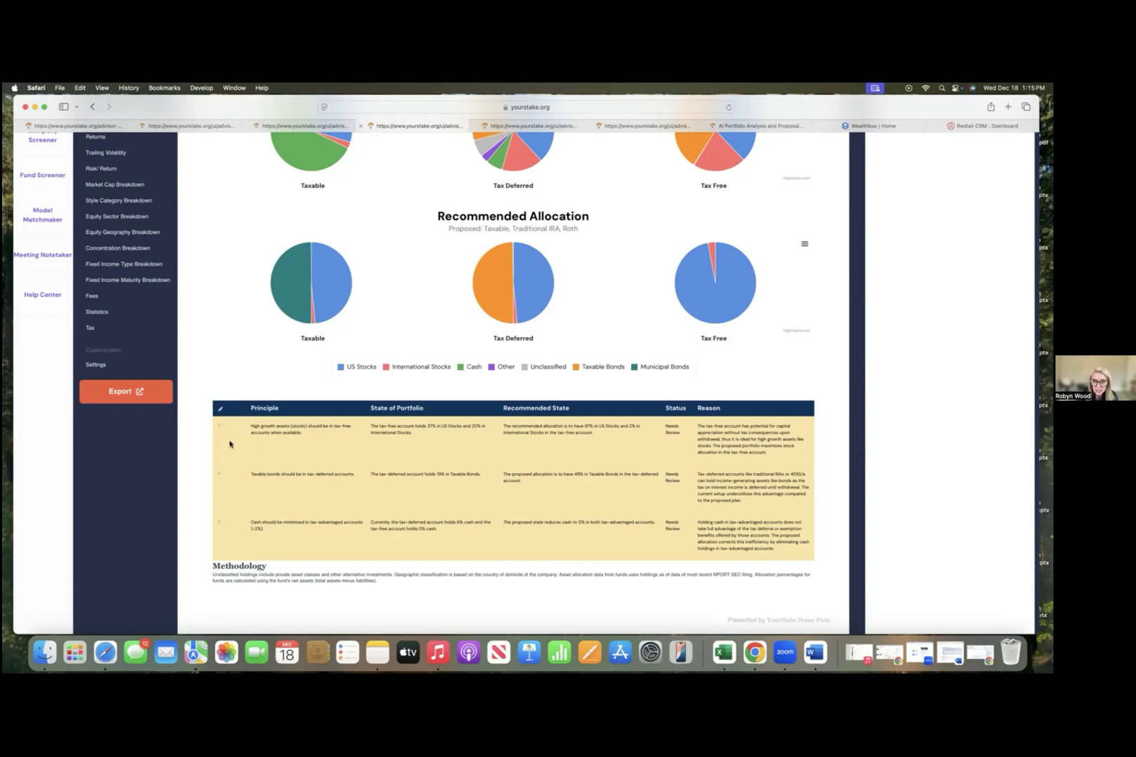
- Replace the Recommended State text of the high growth assets principle with "Add my own thoughts"
left_click(400, 431)
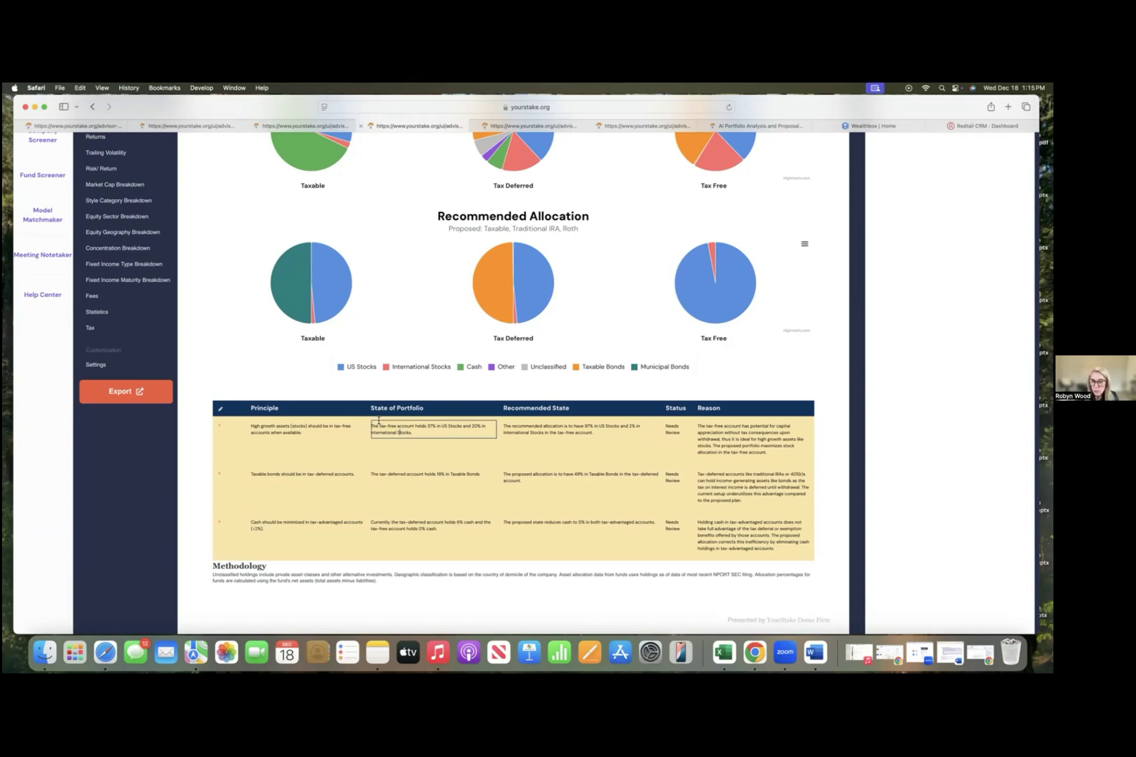
left_click(567, 425)
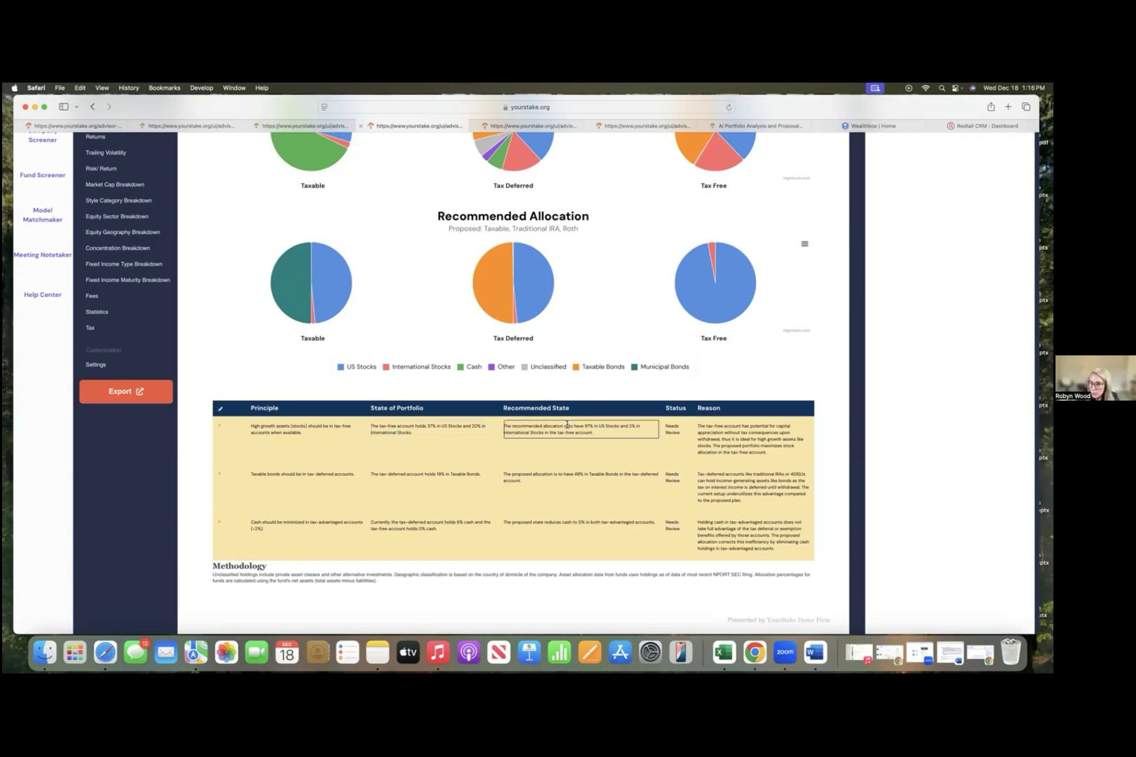
left_click(725, 438)
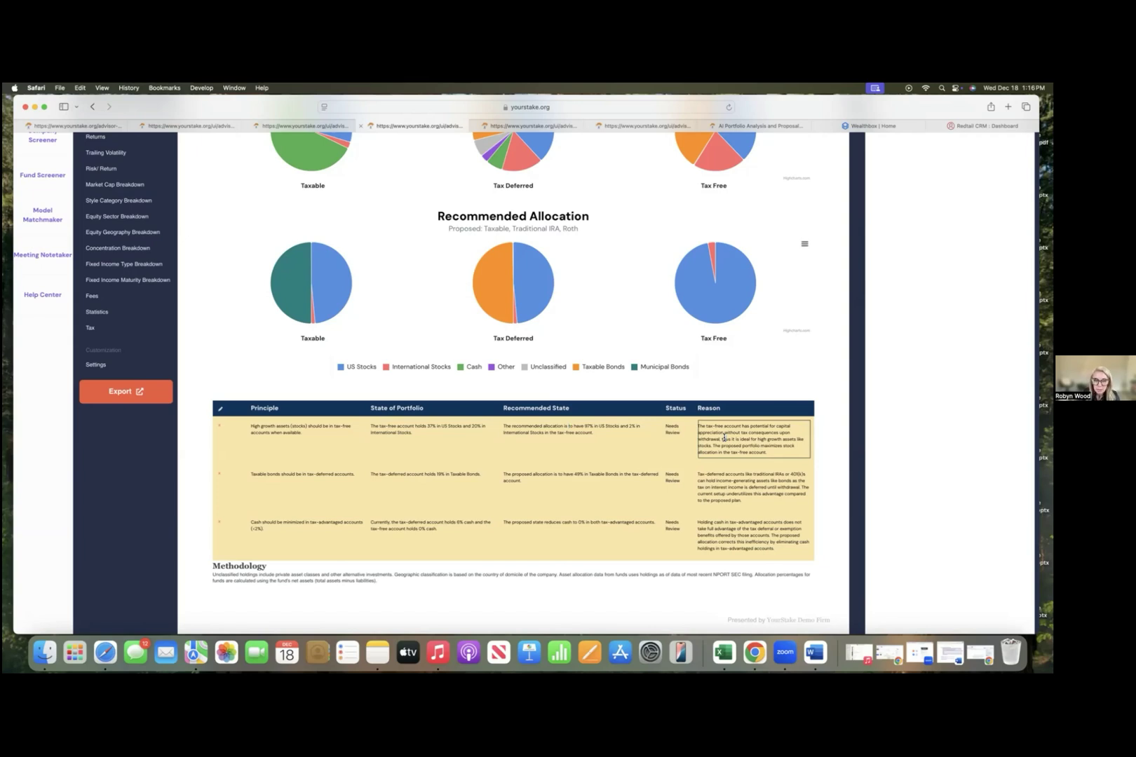
left_click(516, 429)
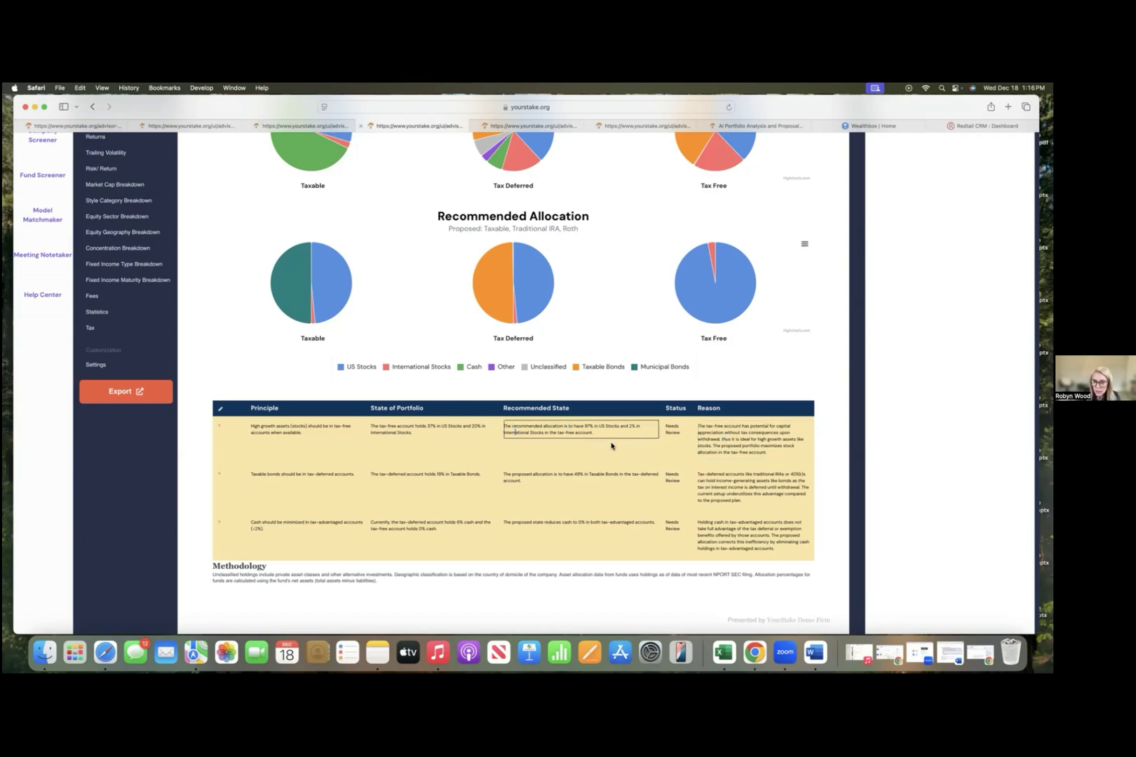
triple_click(596, 432)
key("BackSpace")
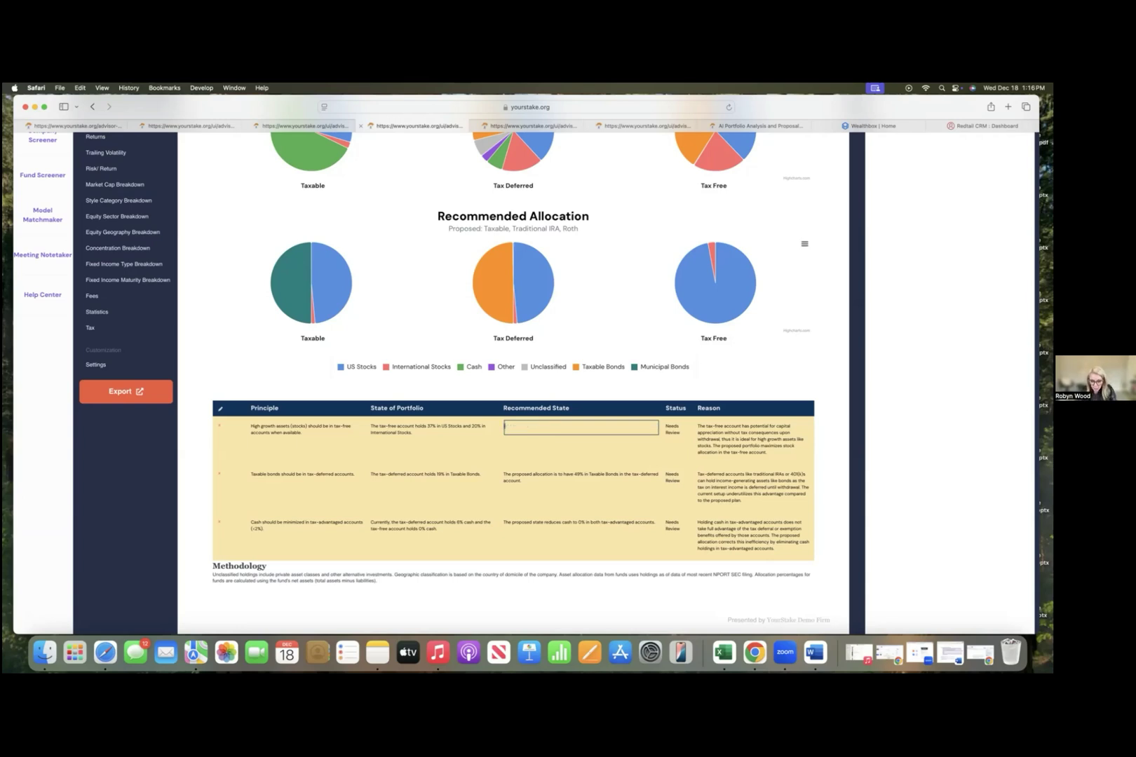
type("Add my own thoughts")
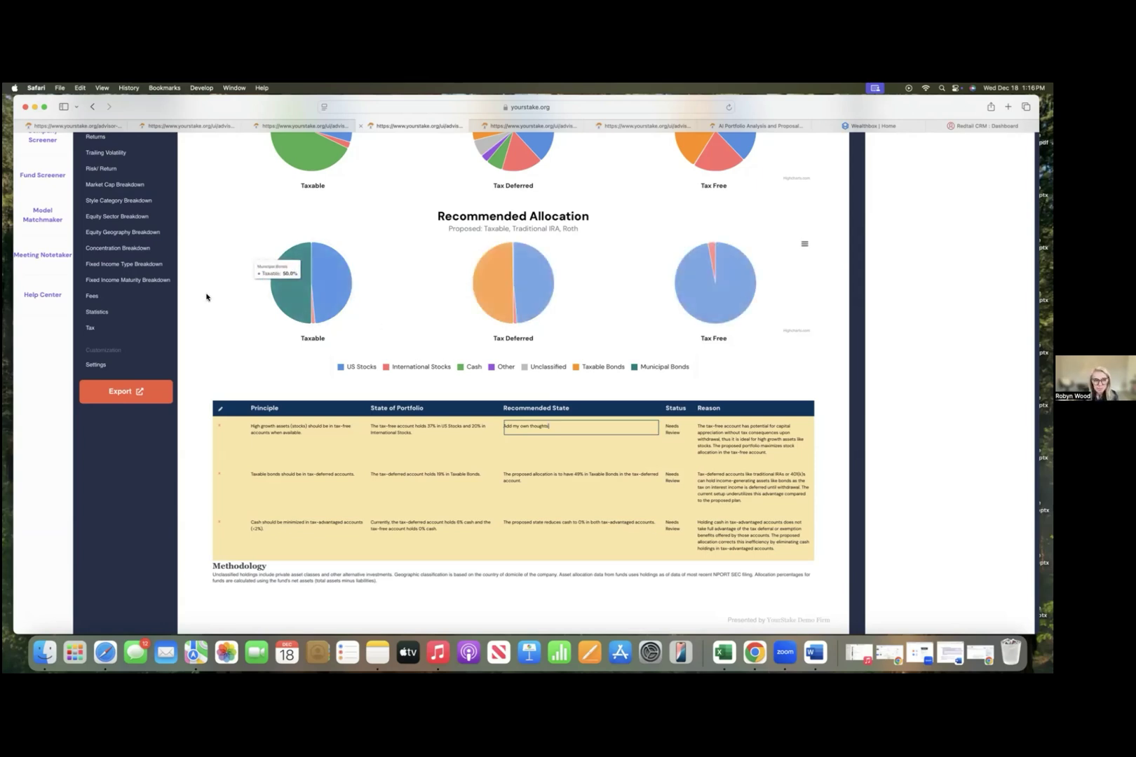
- Open the Fees page of the analysis and view the cumulative fee comparison of both portfolios
scroll(176, 303, "up", 3)
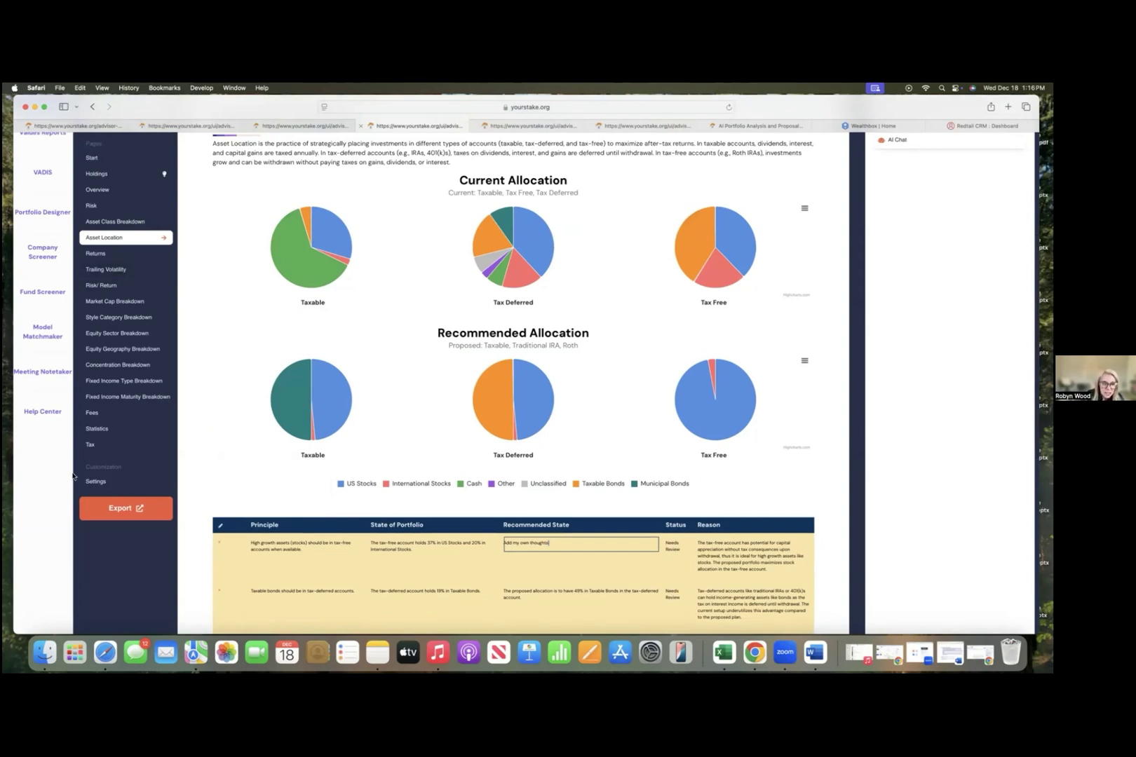
left_click(96, 414)
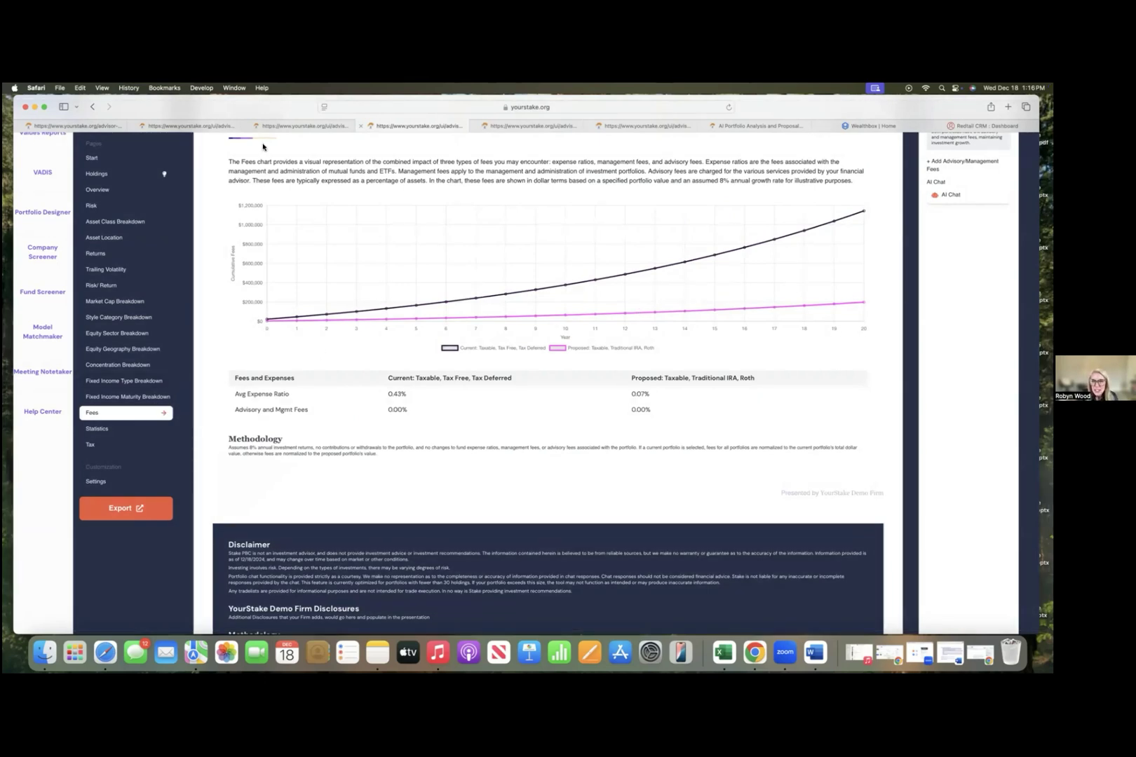
scroll(601, 413, "up", 5)
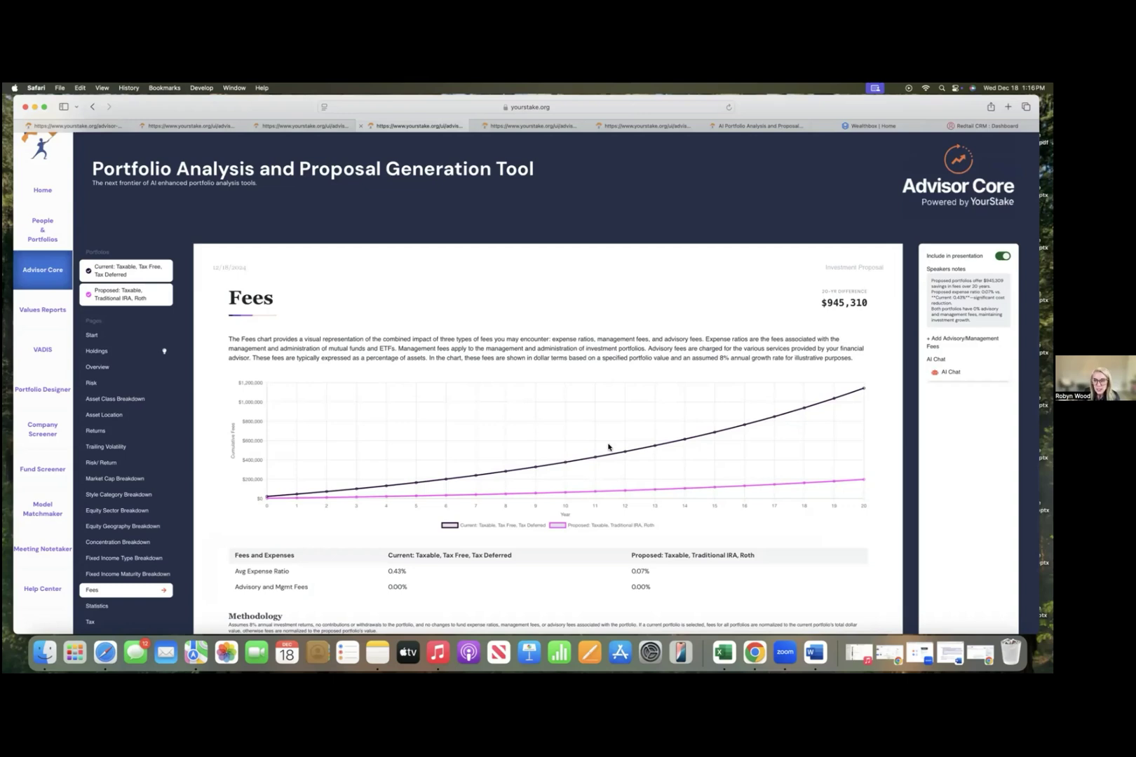
- Add advisory fees of 0.95% for the current portfolio and 0.90% for the proposed one, and update the fees chart
left_click(937, 340)
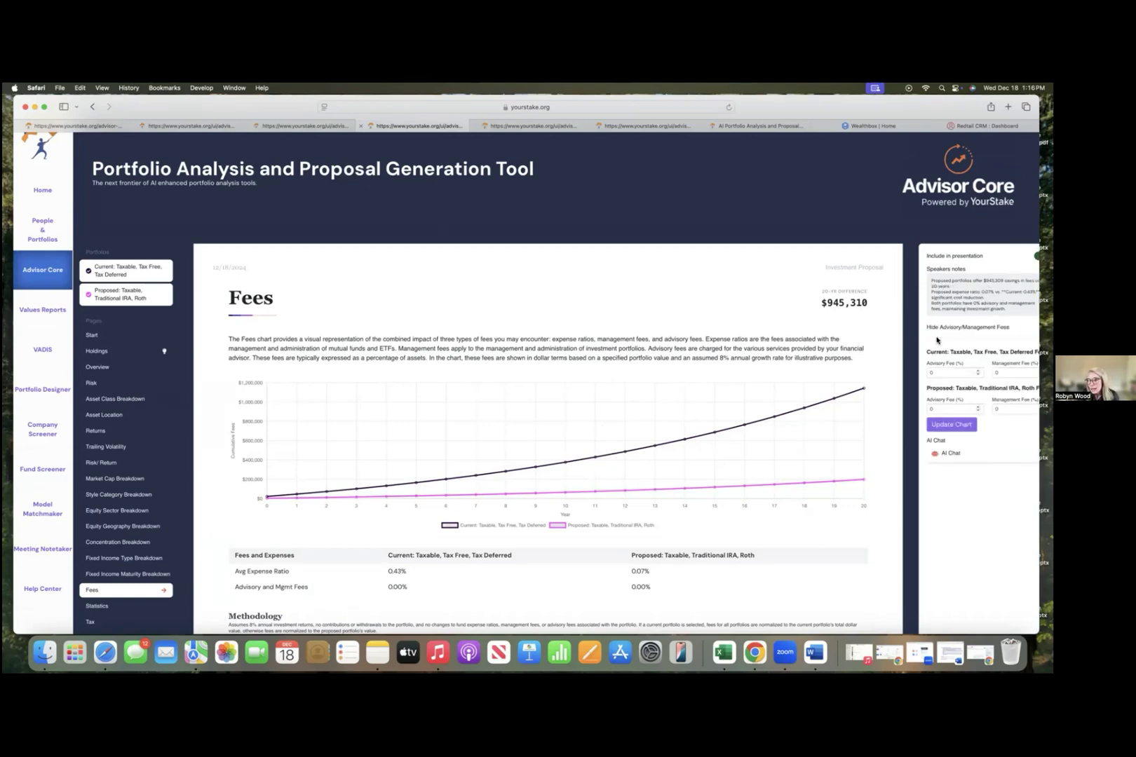
left_click(938, 328)
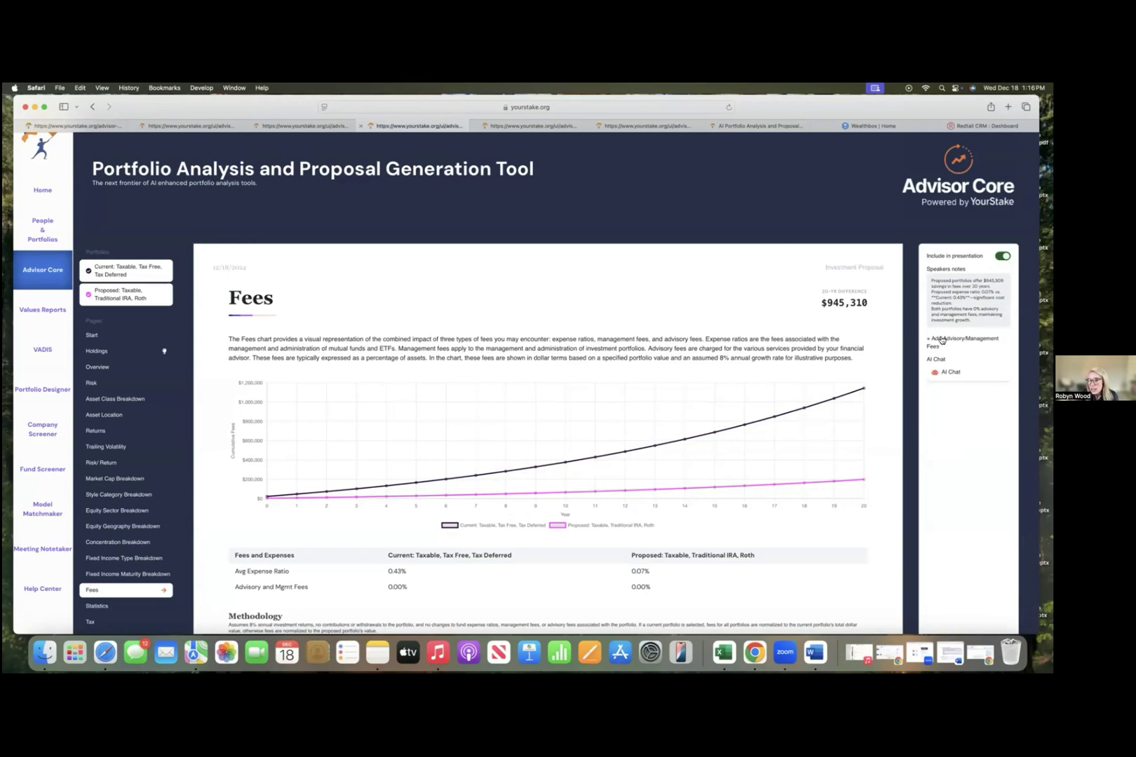
left_click(942, 340)
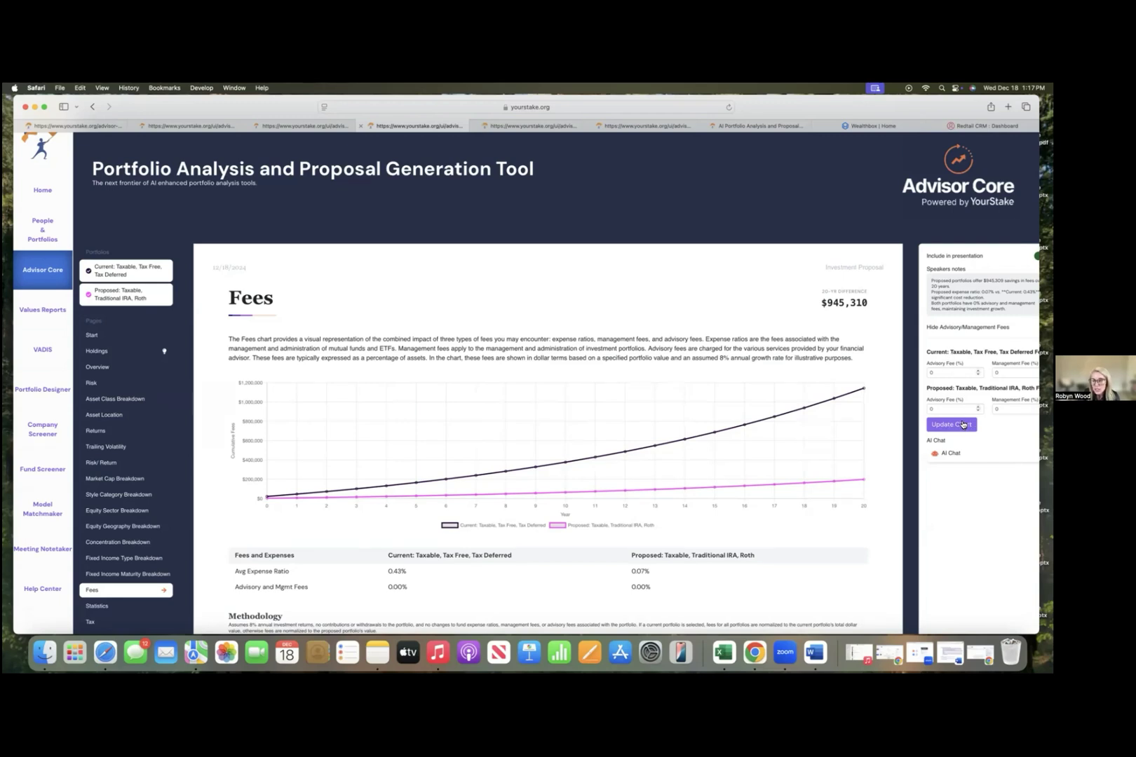
scroll(803, 439, "right", 2)
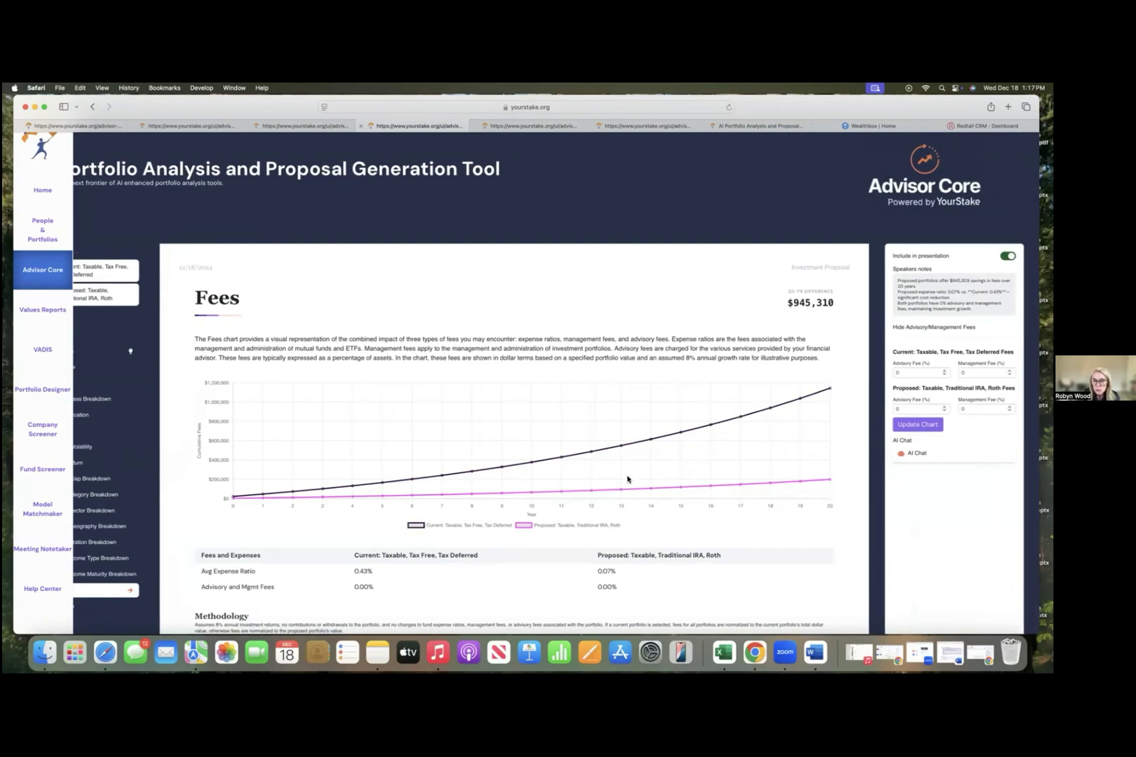
scroll(624, 474, "down", 1)
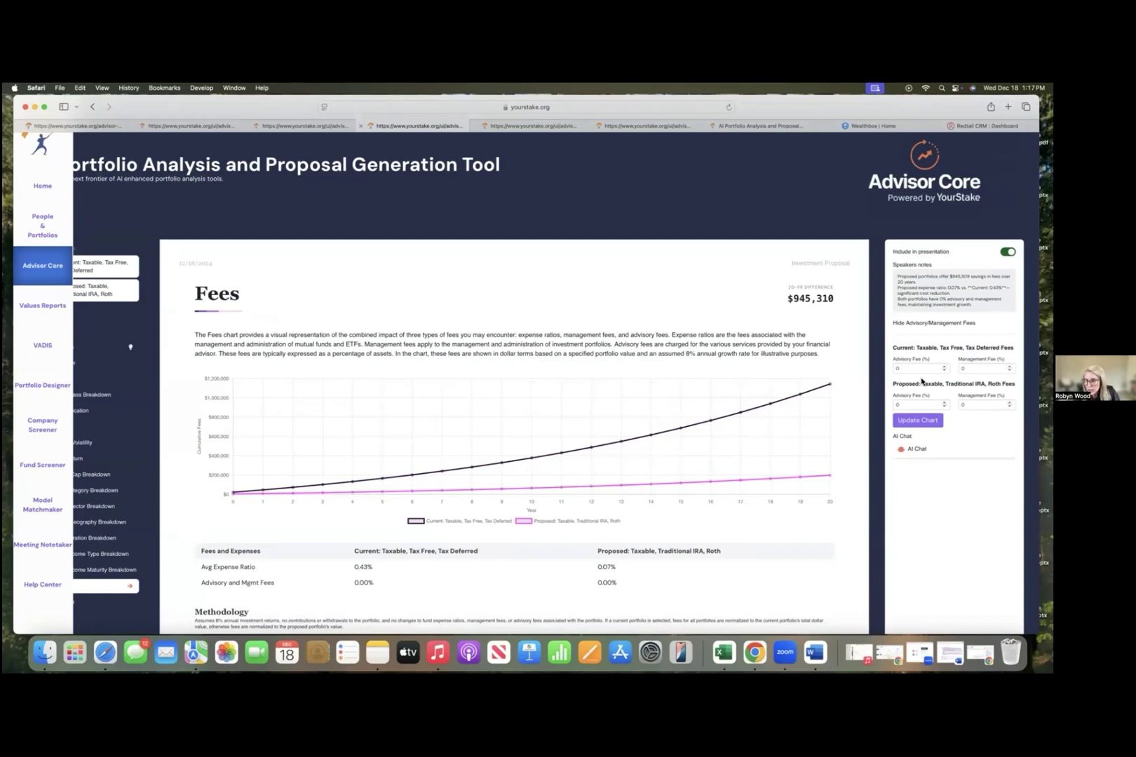
left_click(900, 368)
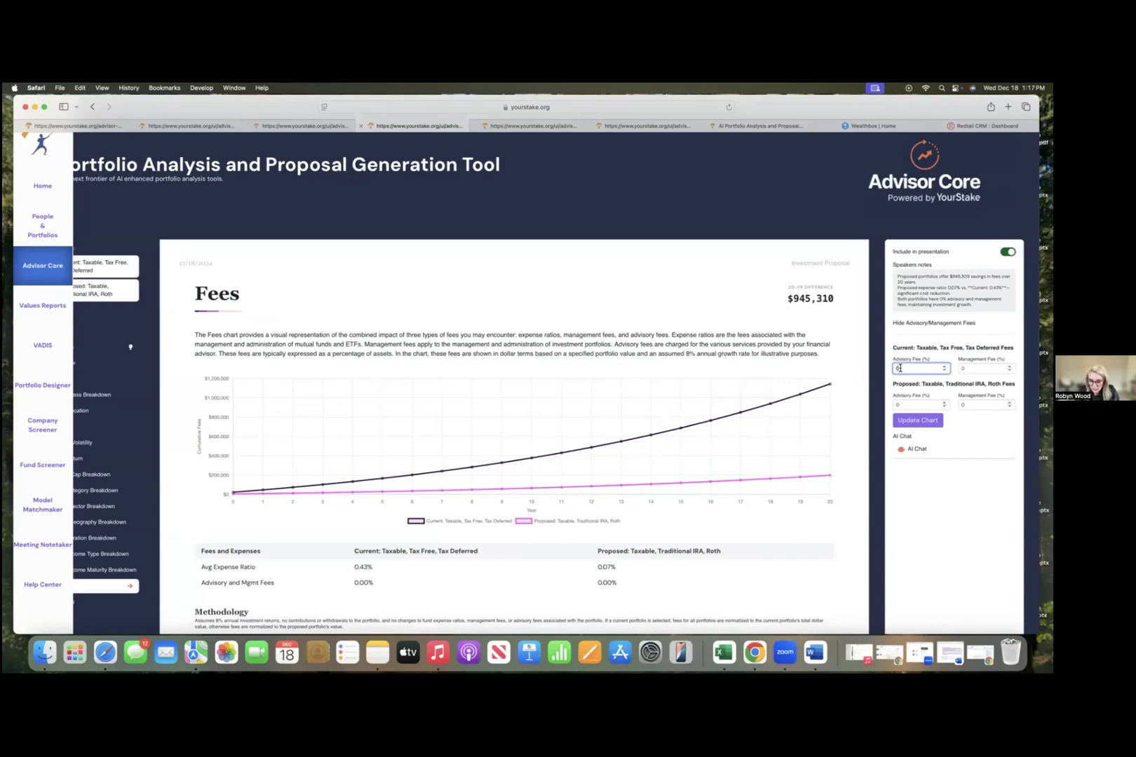
key("BackSpace")
type("95")
left_click(907, 404)
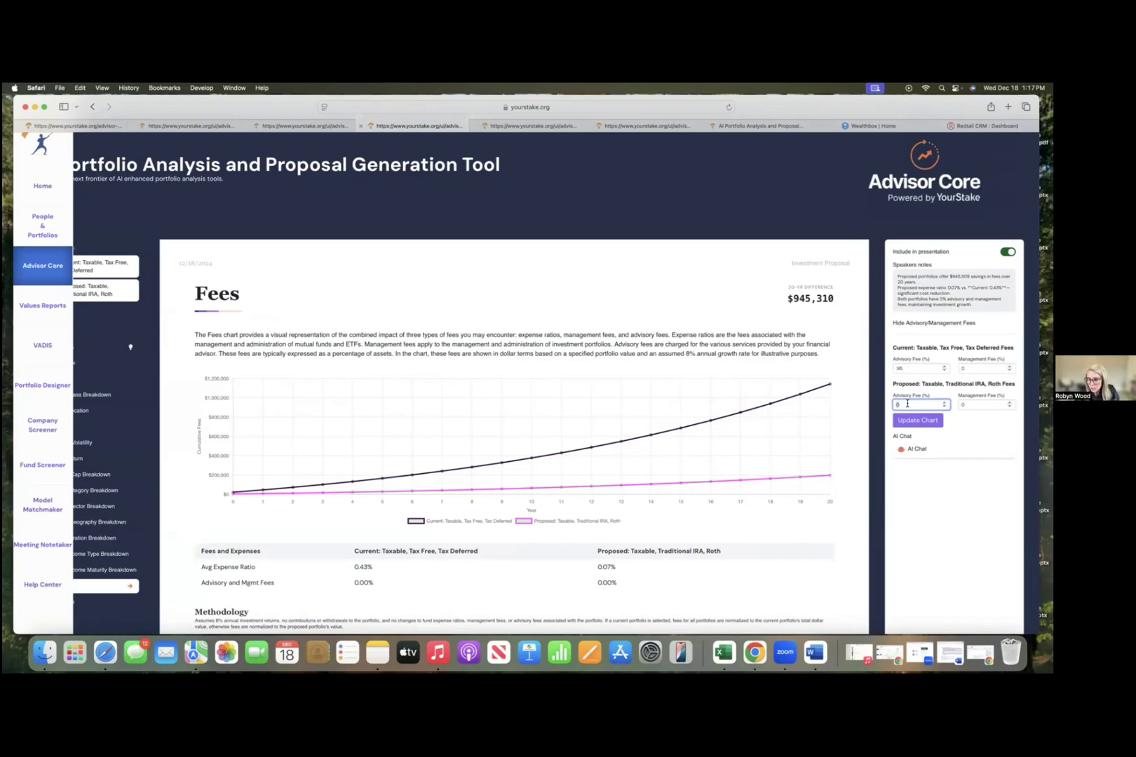
type("90")
left_click(916, 420)
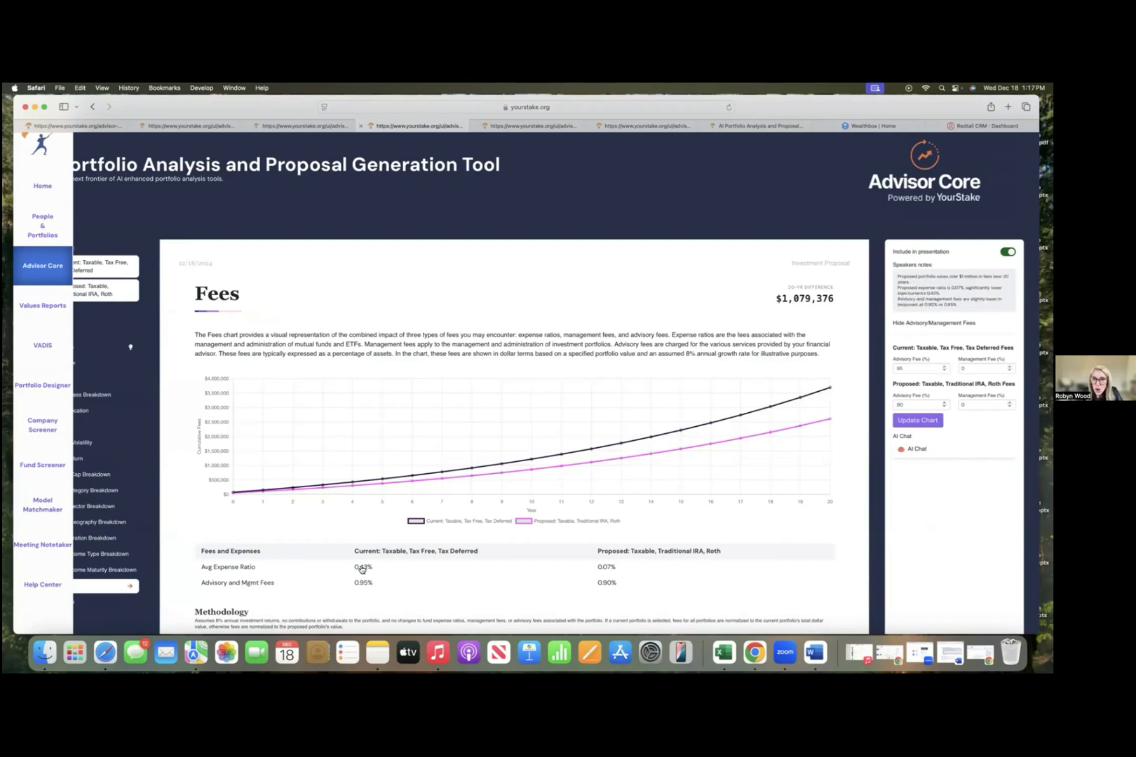
- Inspect the holdings behind the average expense ratios of the current and proposed portfolios
scroll(361, 569, "down", 1)
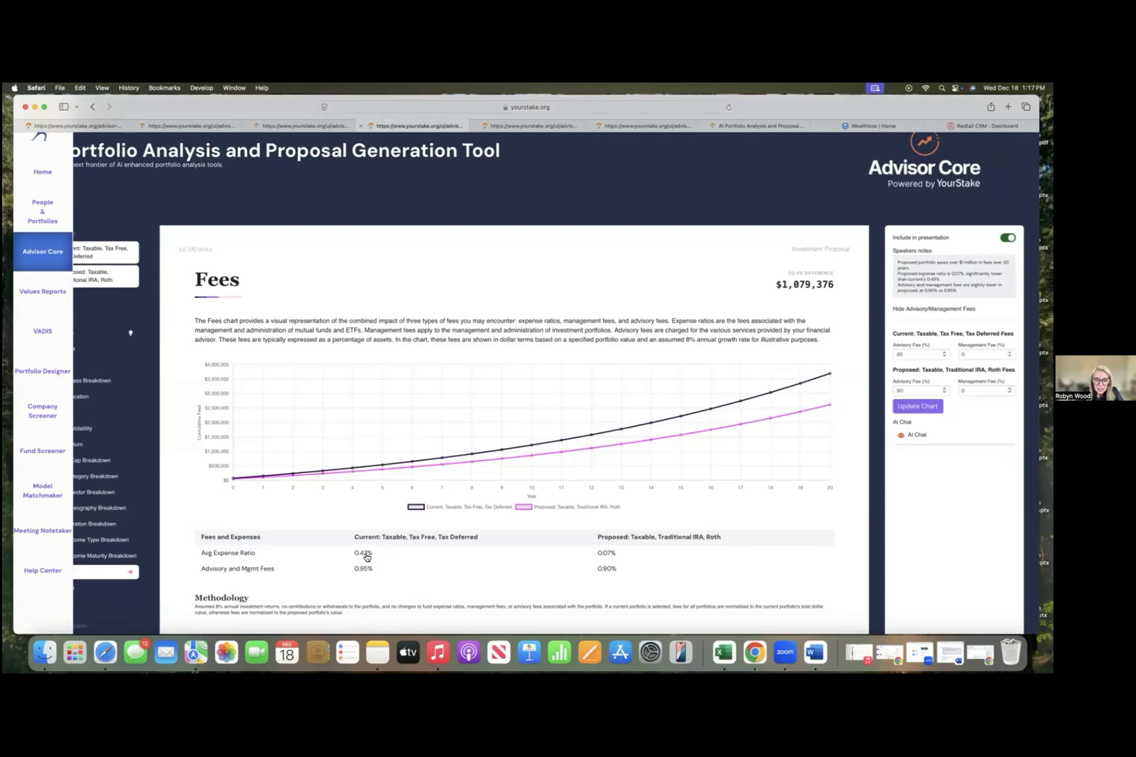
left_click(363, 553)
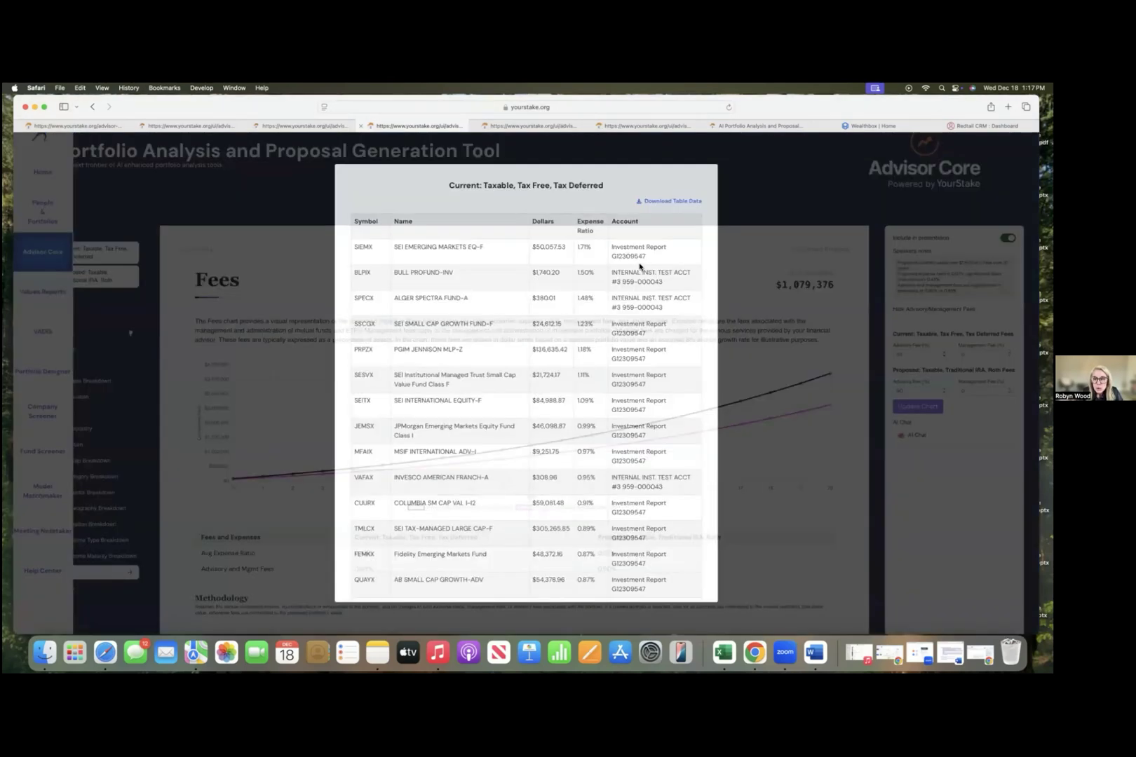
scroll(609, 396, "down", 10)
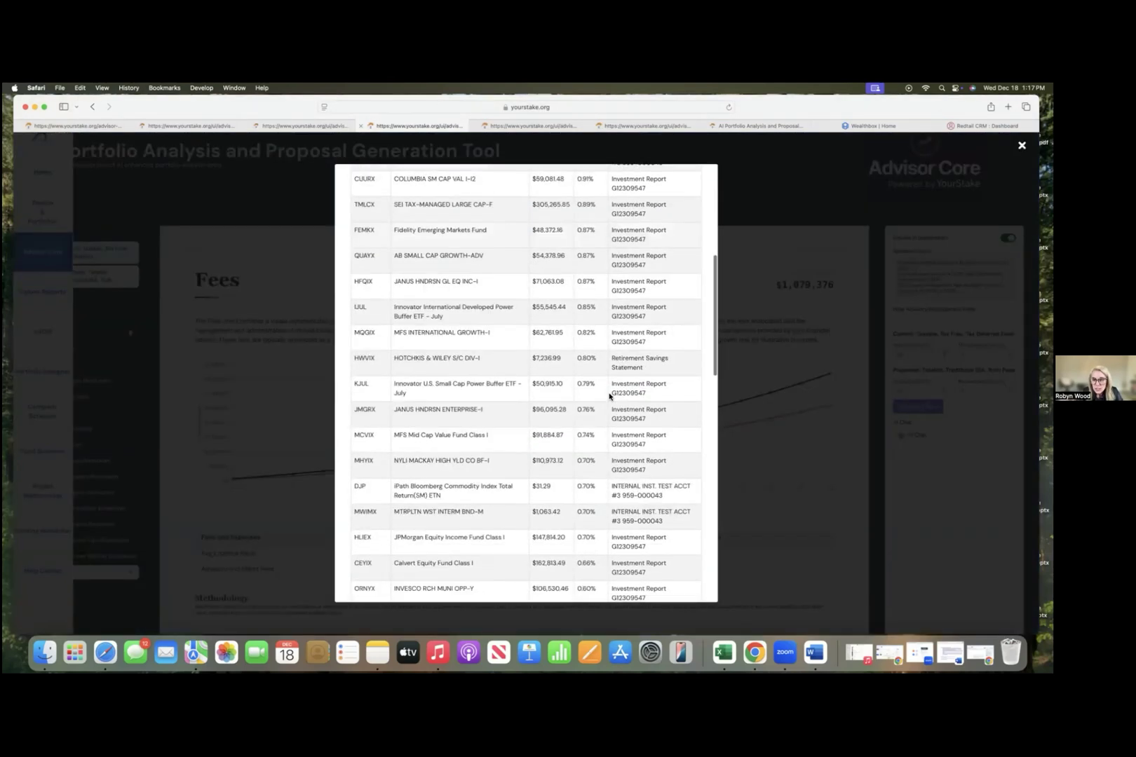
left_click(771, 500)
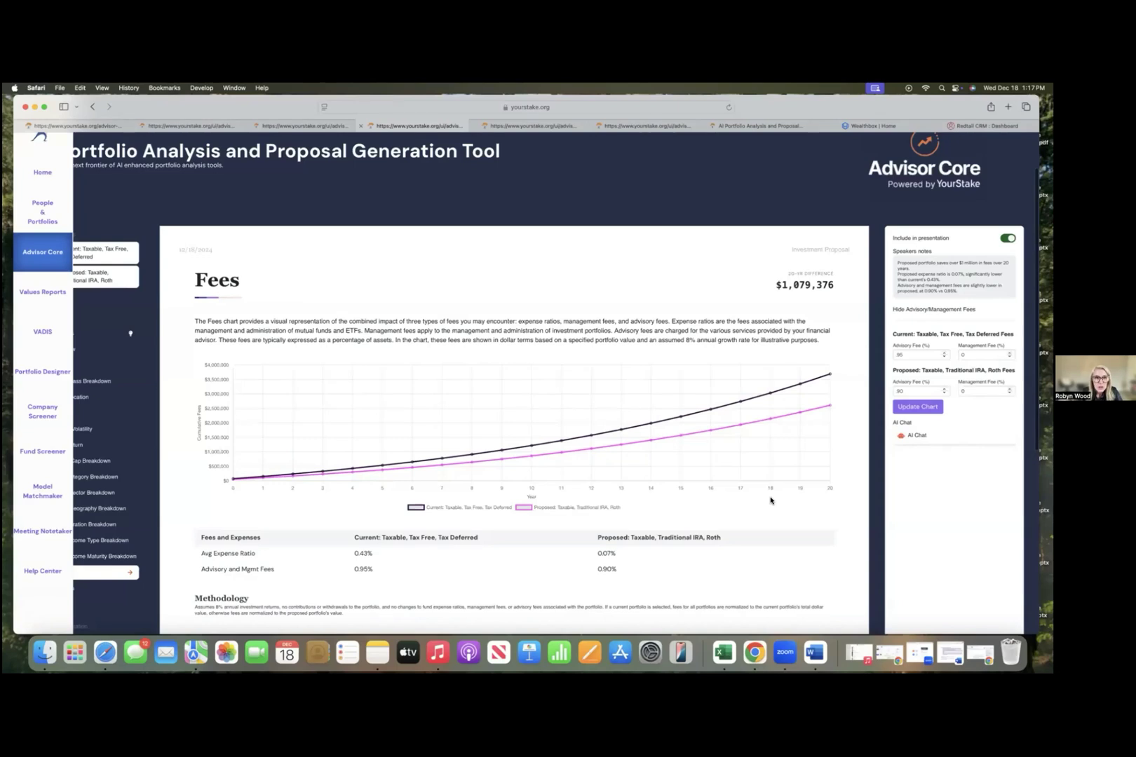
left_click(608, 555)
left_click(777, 409)
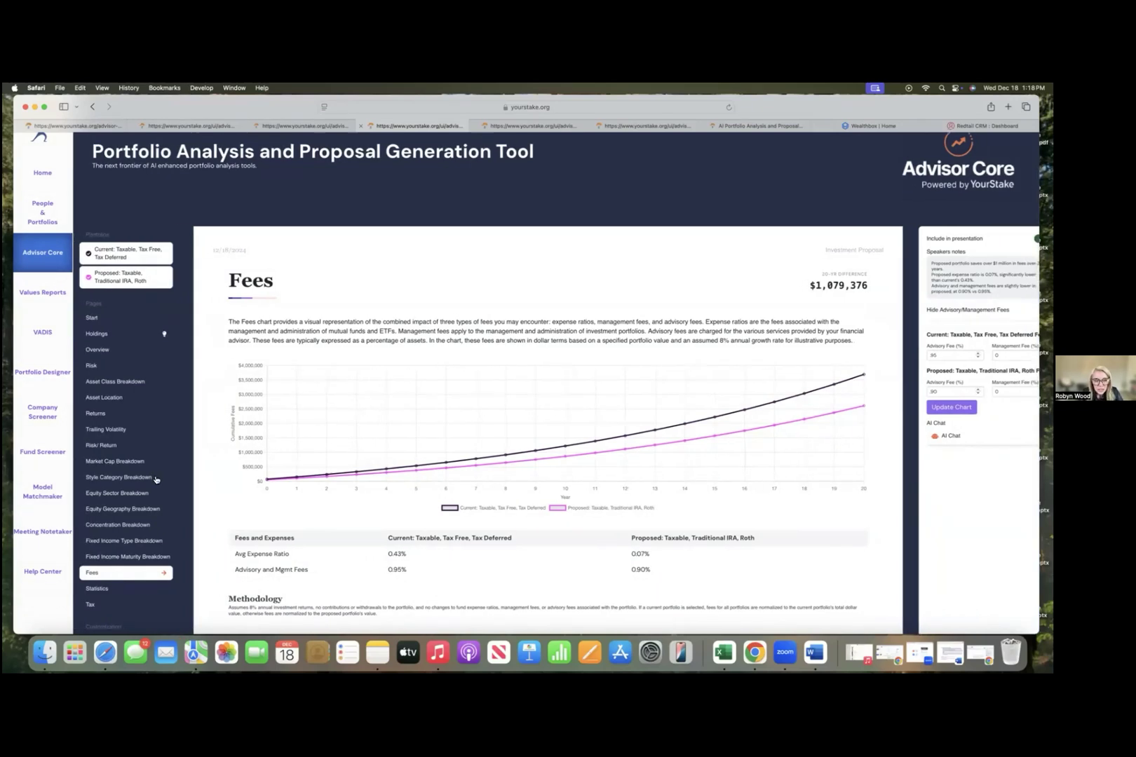
- Open the Statistics page and review the portfolio overview, performance metrics and methodology for both portfolios
scroll(87, 500, "down", 2)
left_click(97, 538)
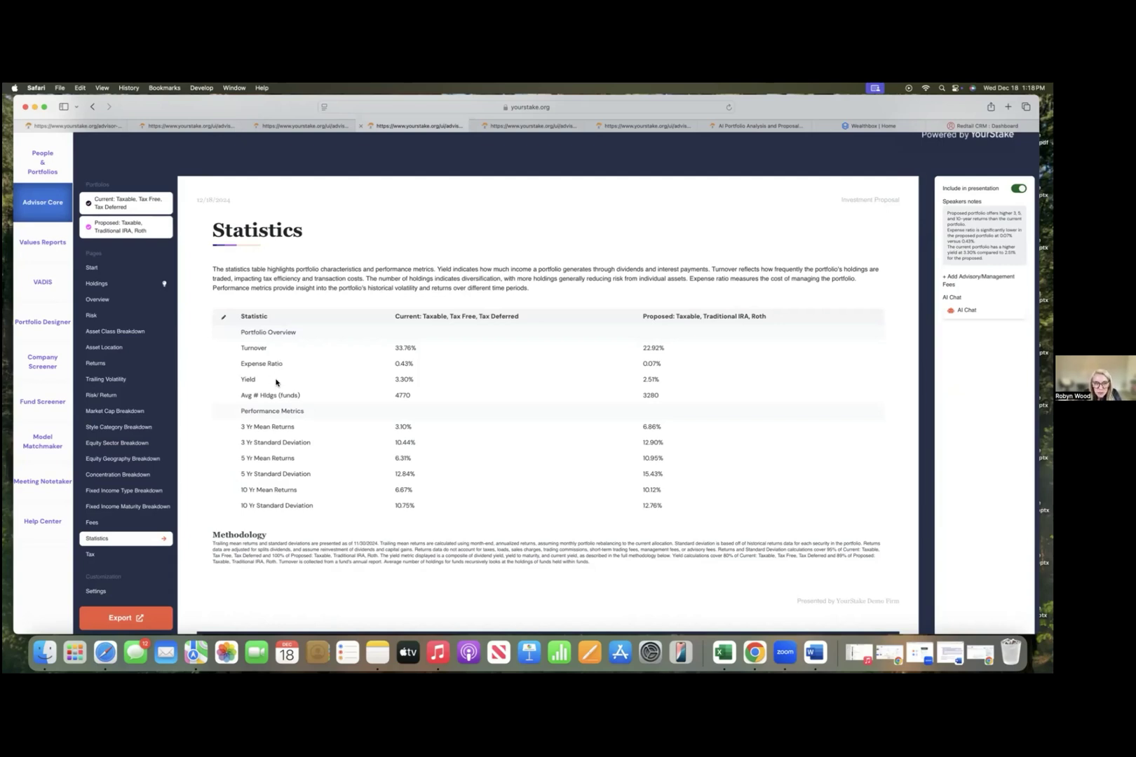
scroll(278, 400, "down", 3)
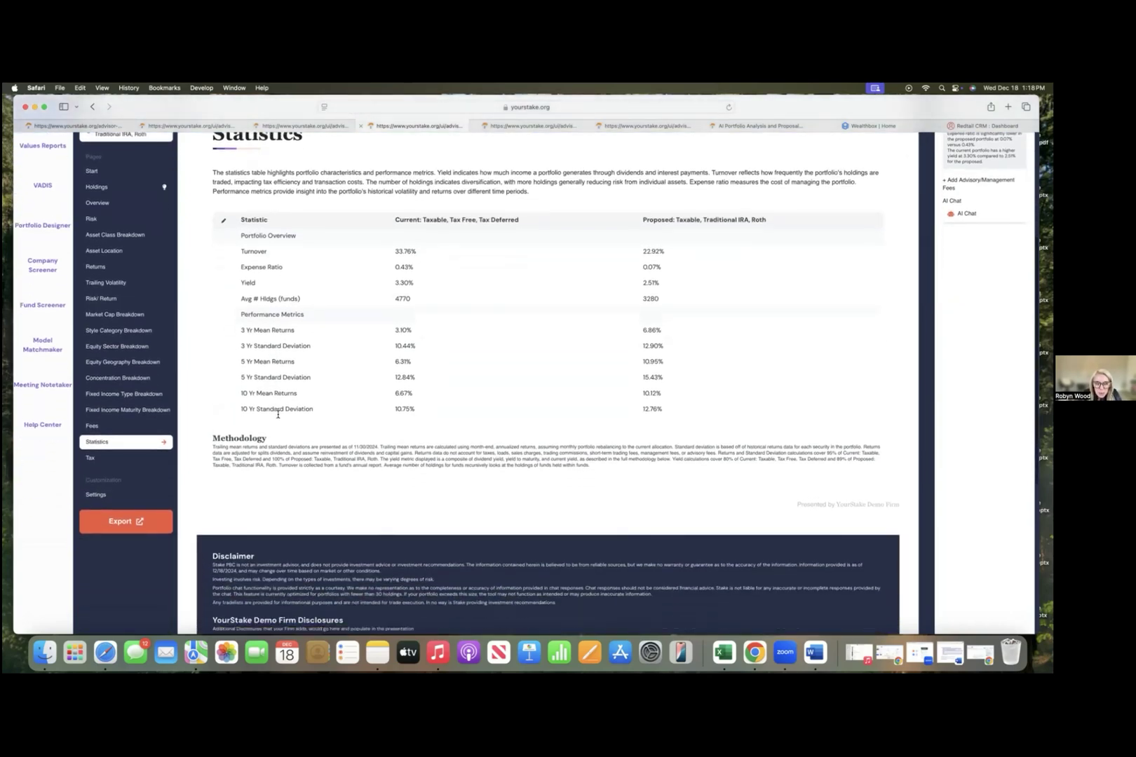
scroll(278, 414, "down", 3)
scroll(278, 417, "up", 5)
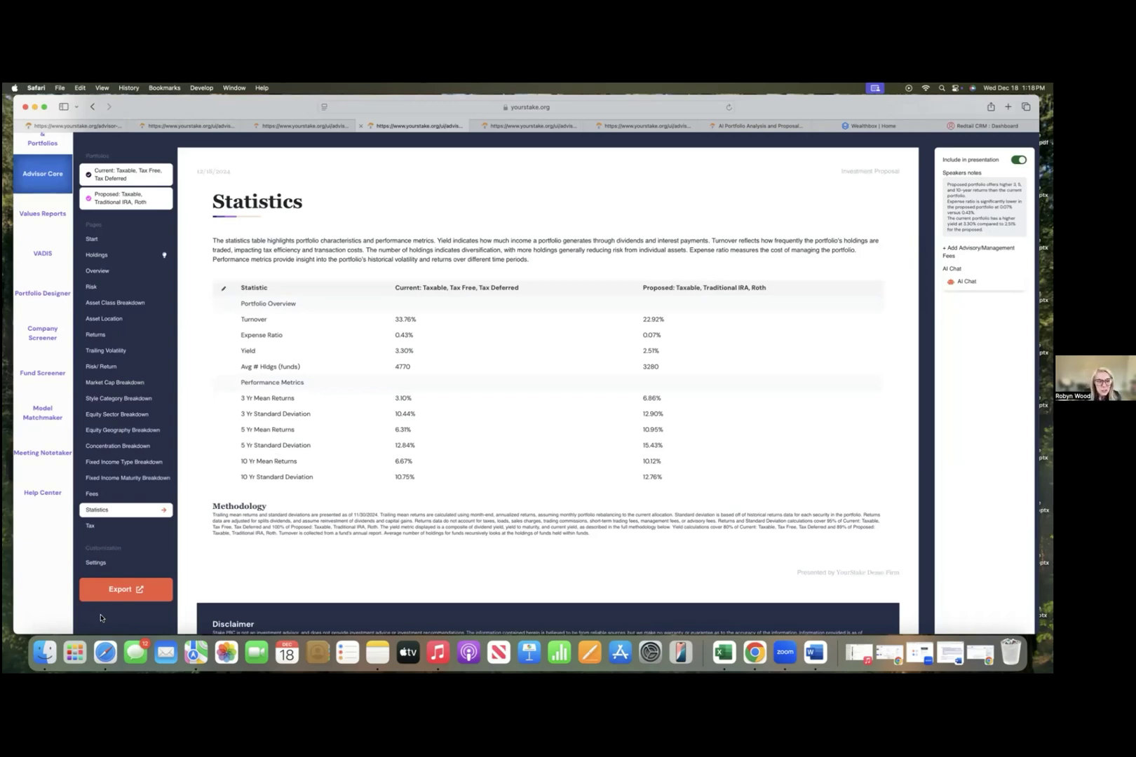
- Open the Tax Transition Plan page and set the Gradual Budgeted tax budget to $25000
left_click(89, 526)
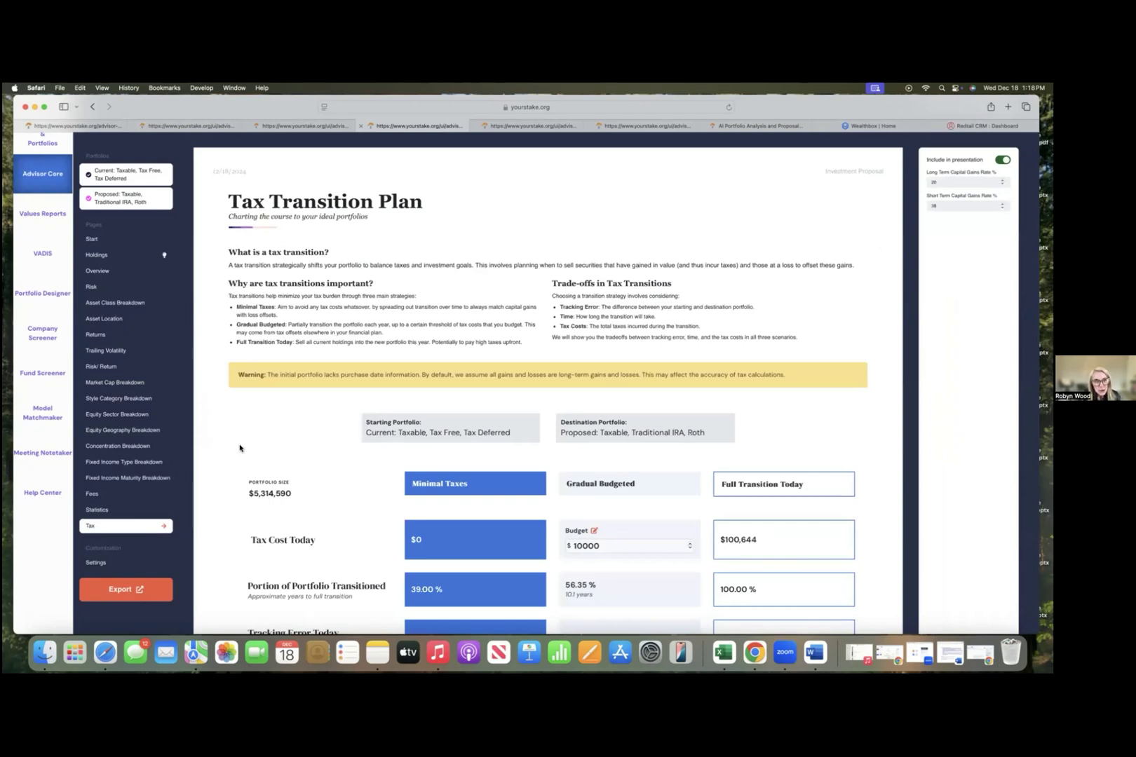
scroll(287, 455, "down", 4)
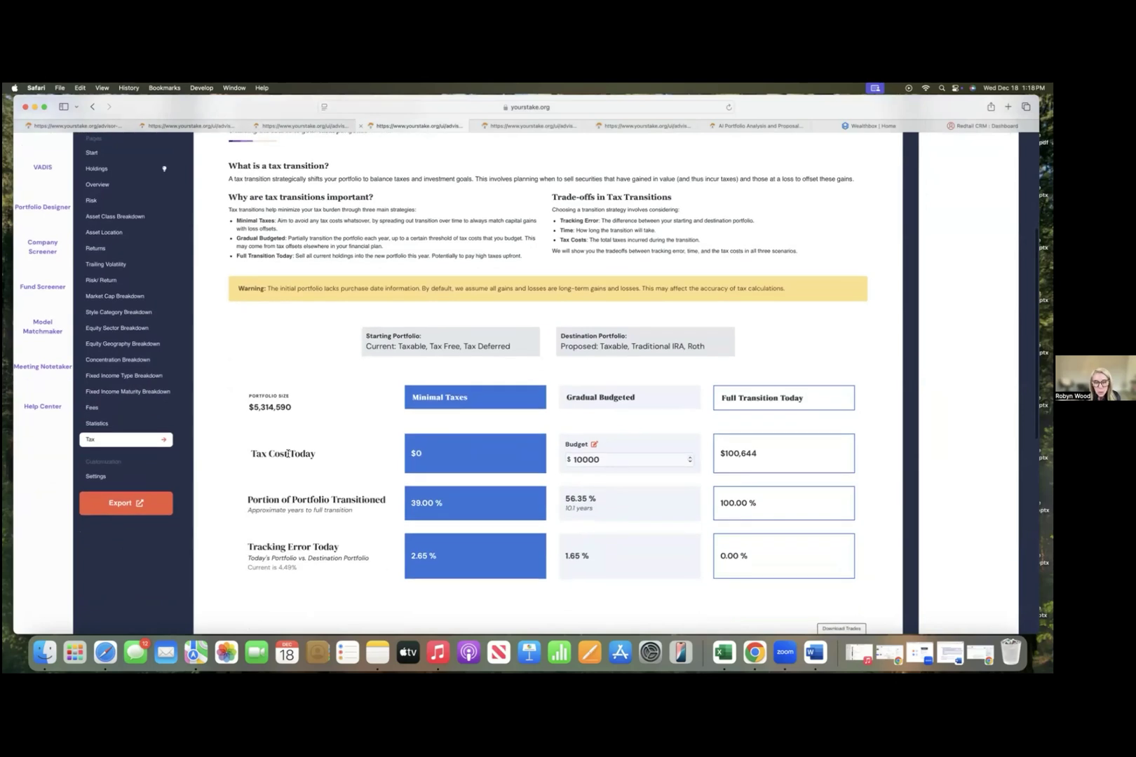
scroll(288, 454, "down", 2)
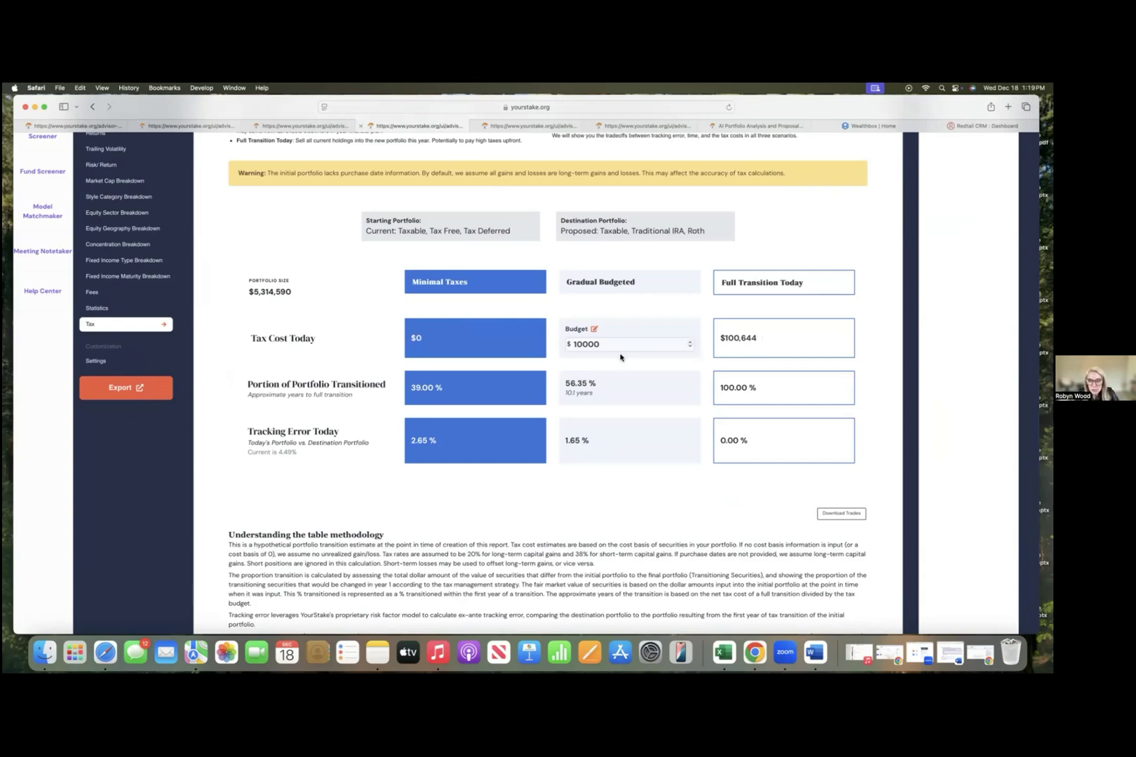
left_click_drag(604, 343, 567, 343)
type("25000")
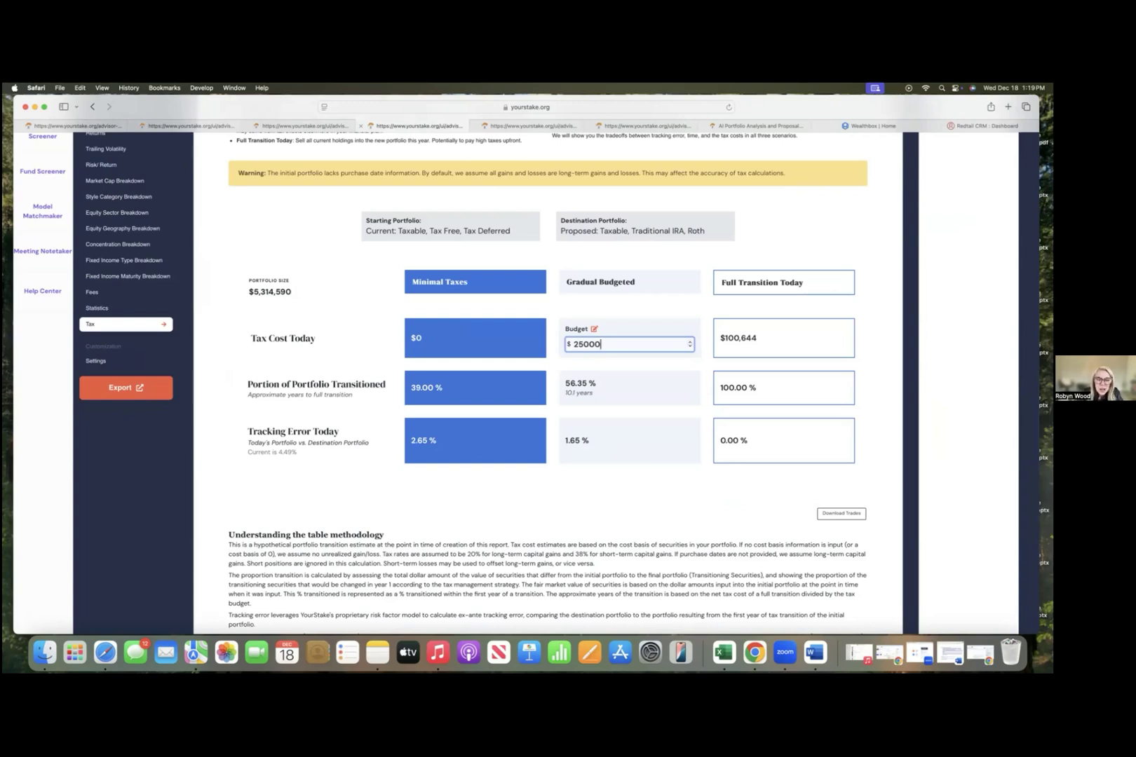
left_click(653, 488)
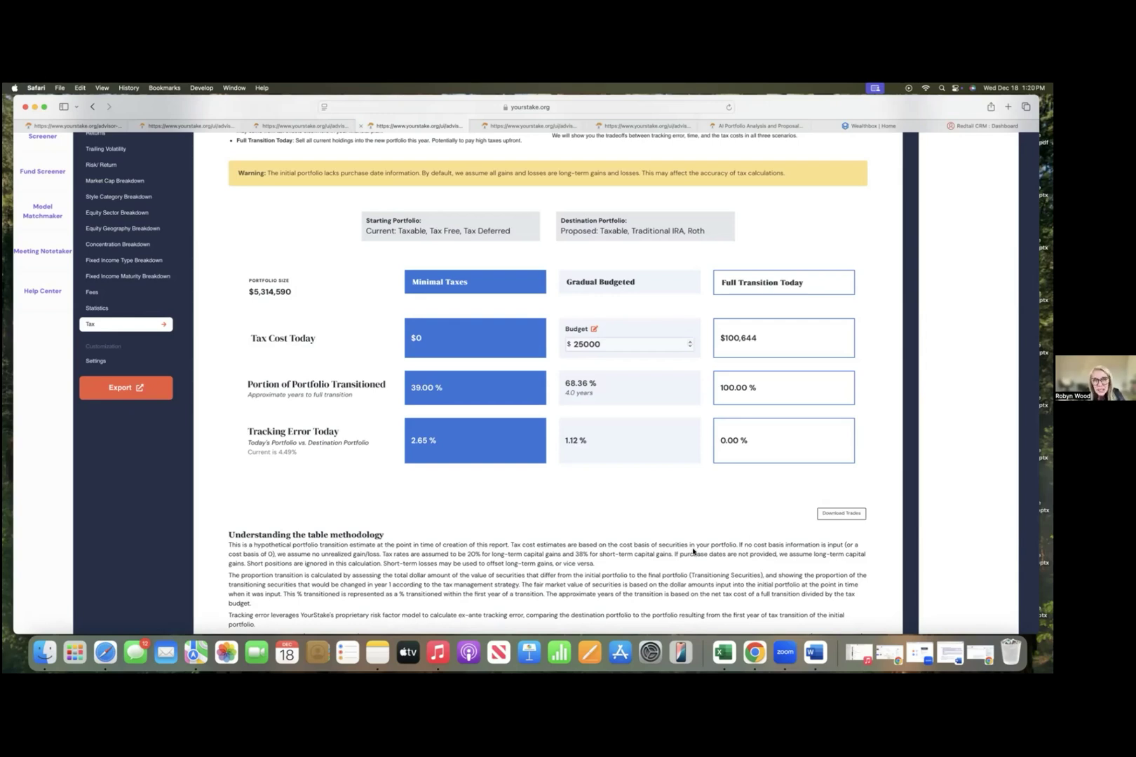
- Examine the long-term and short-term capital gains rate settings of the Tax Transition Plan
scroll(693, 551, "up", 2)
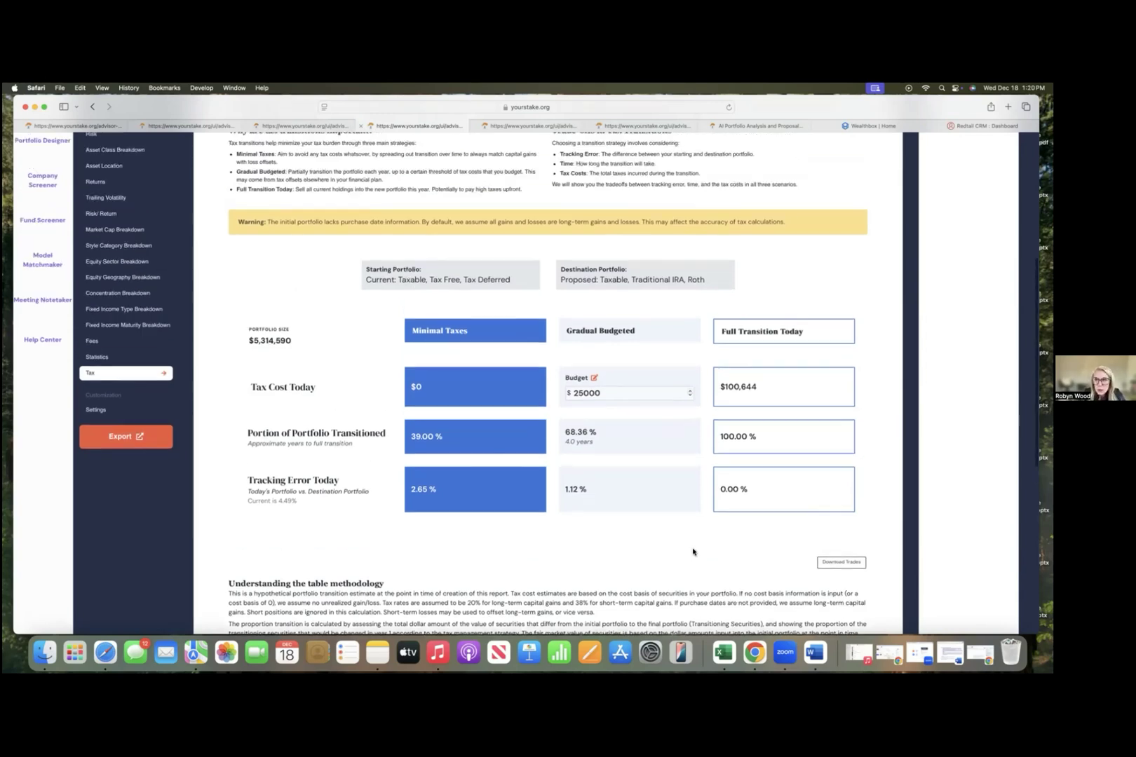
scroll(693, 551, "up", 6)
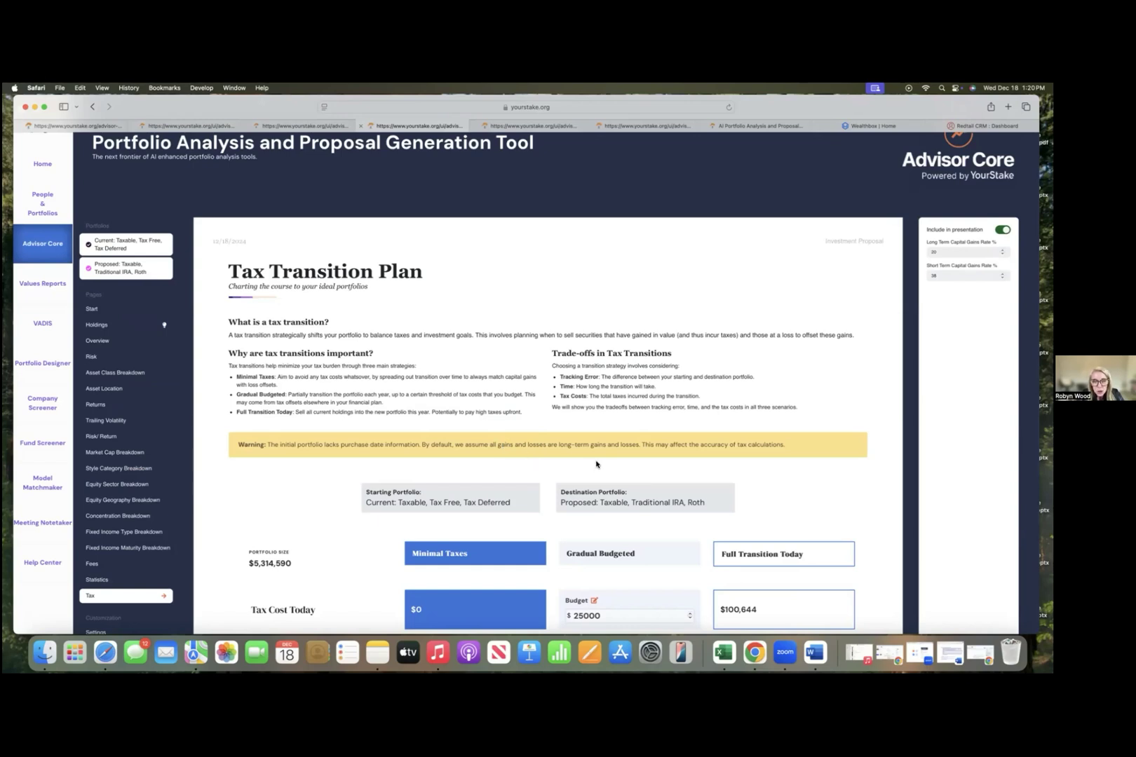
left_click(942, 253)
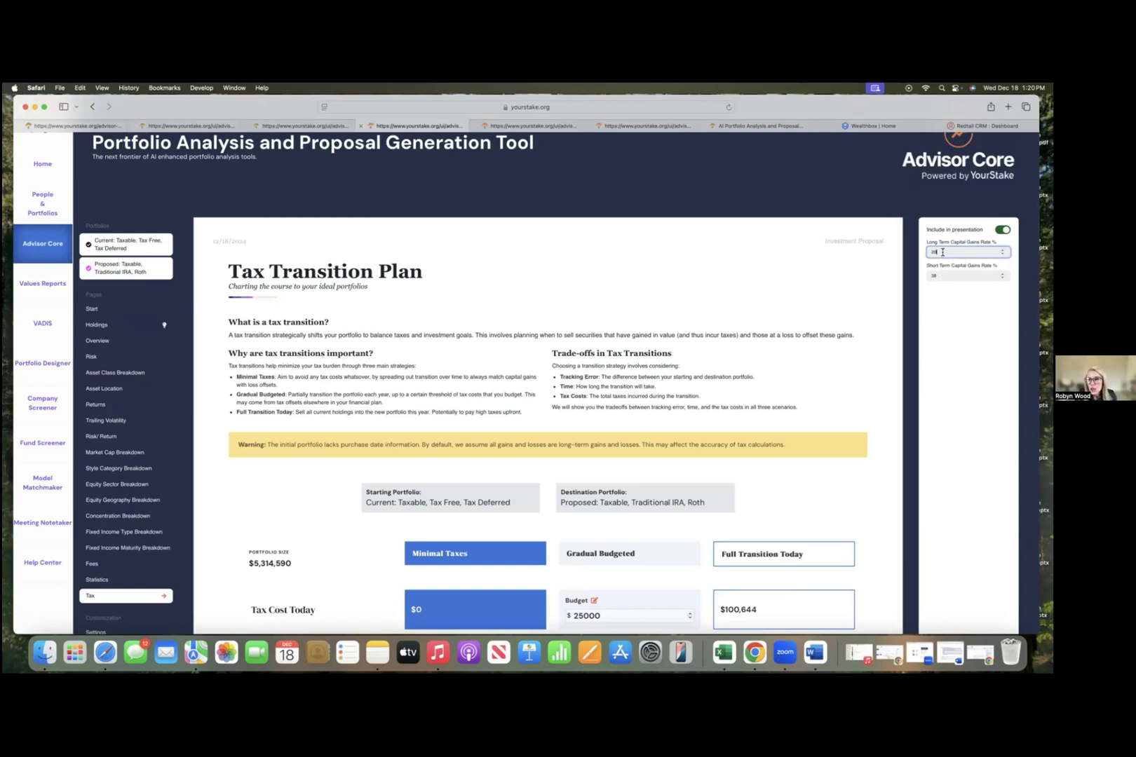
left_click(678, 340)
scroll(678, 340, "down", 3)
scroll(678, 342, "up", 5)
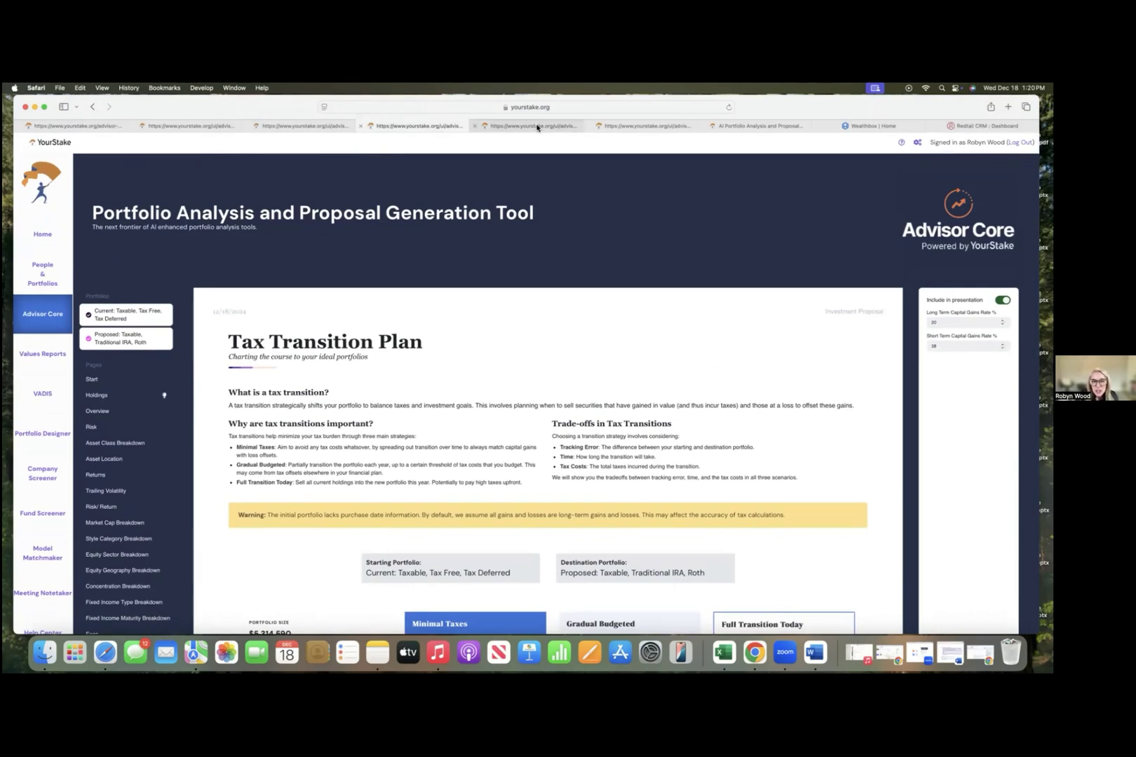
- Return to the Start page and include the Client Risk Tolerance parameter with the More Aggressive level
left_click(92, 379)
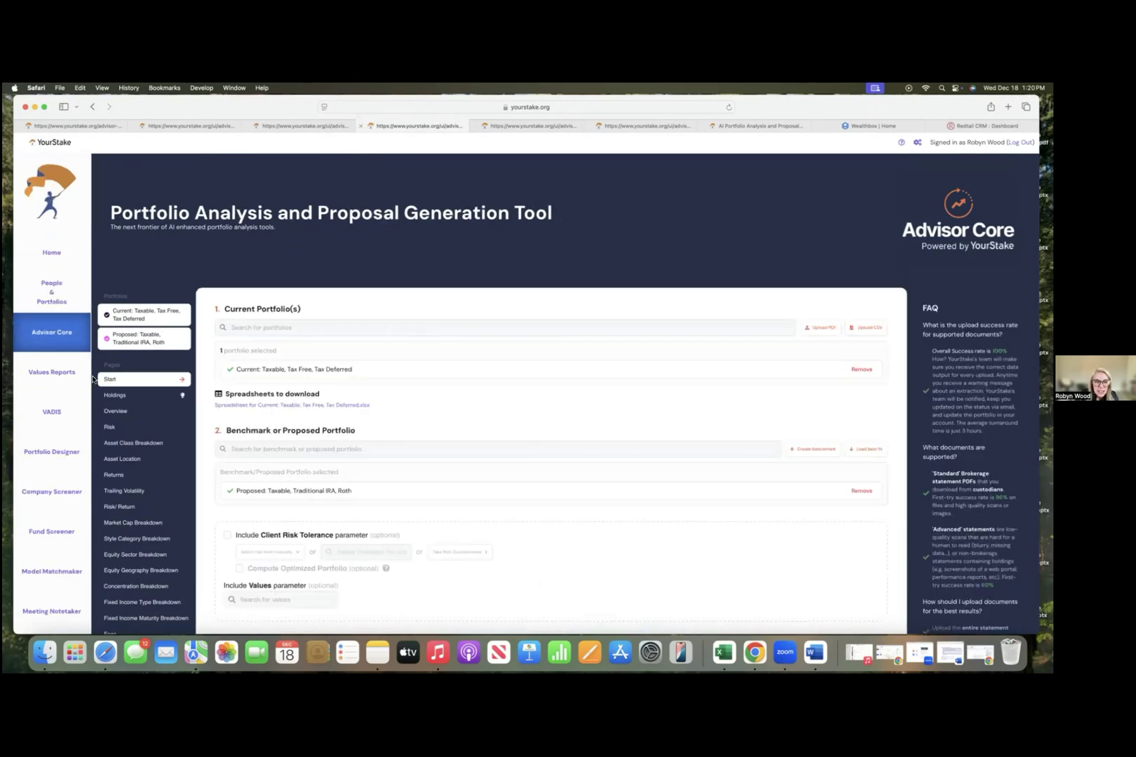
scroll(301, 384, "down", 5)
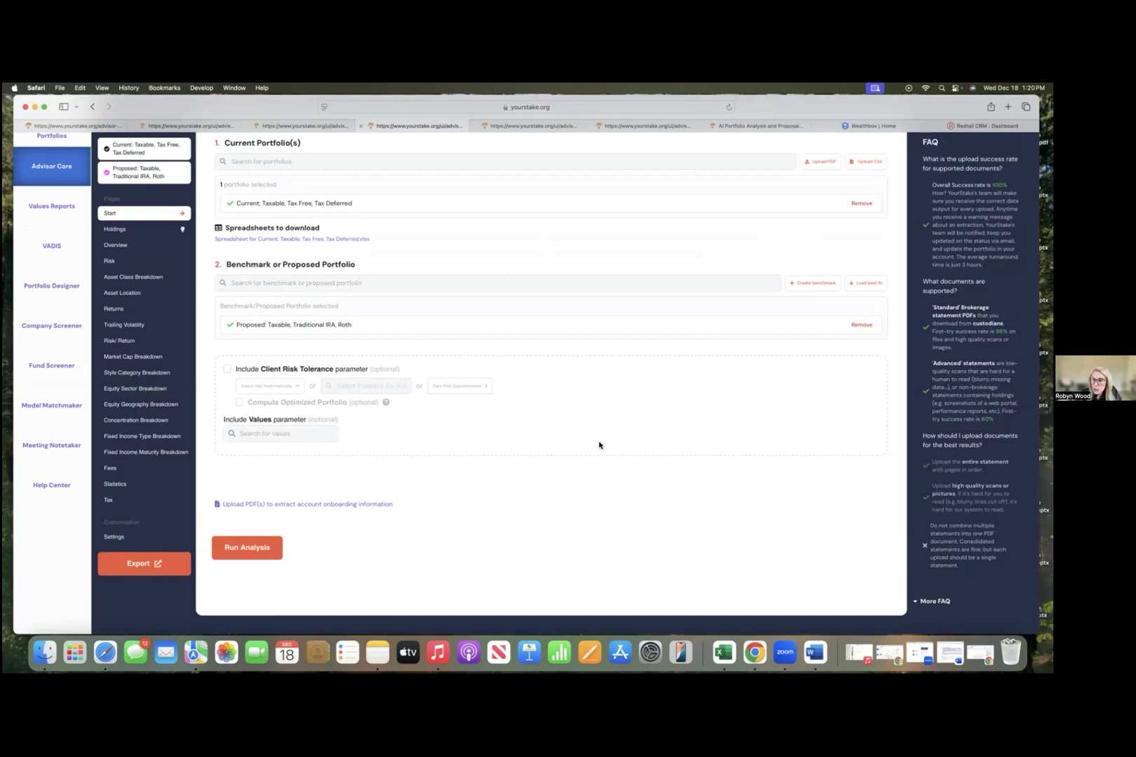
left_click(227, 370)
left_click(271, 386)
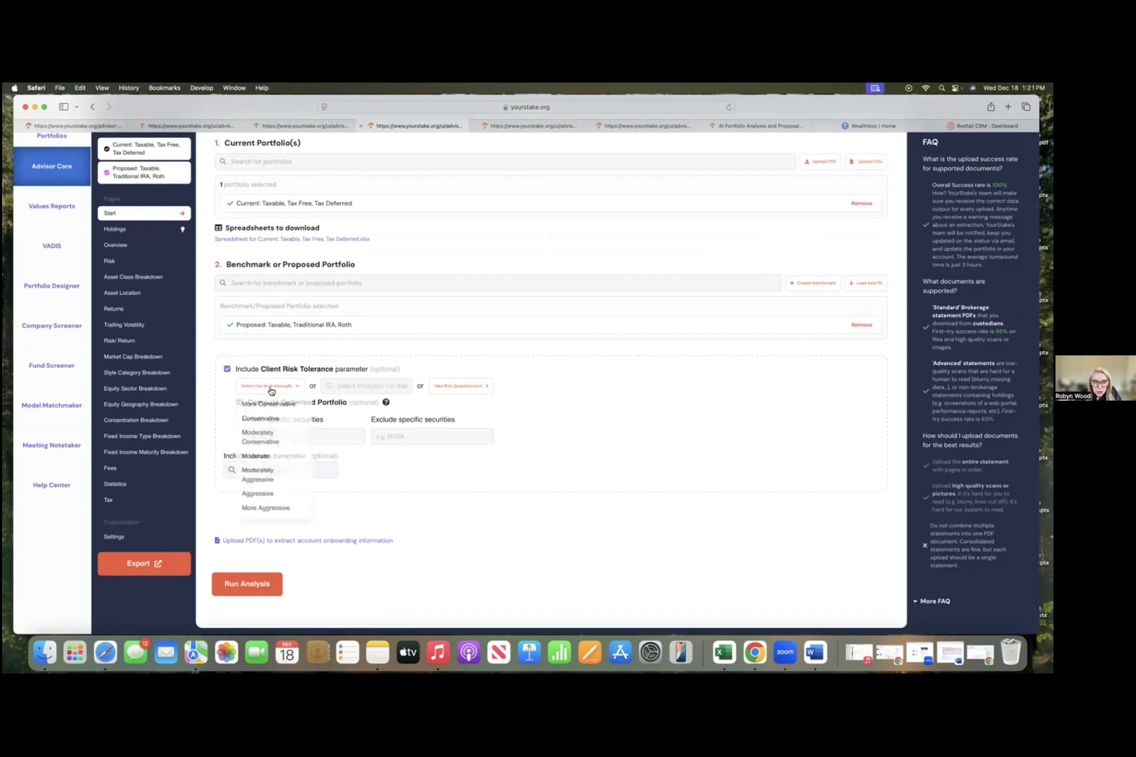
left_click(258, 508)
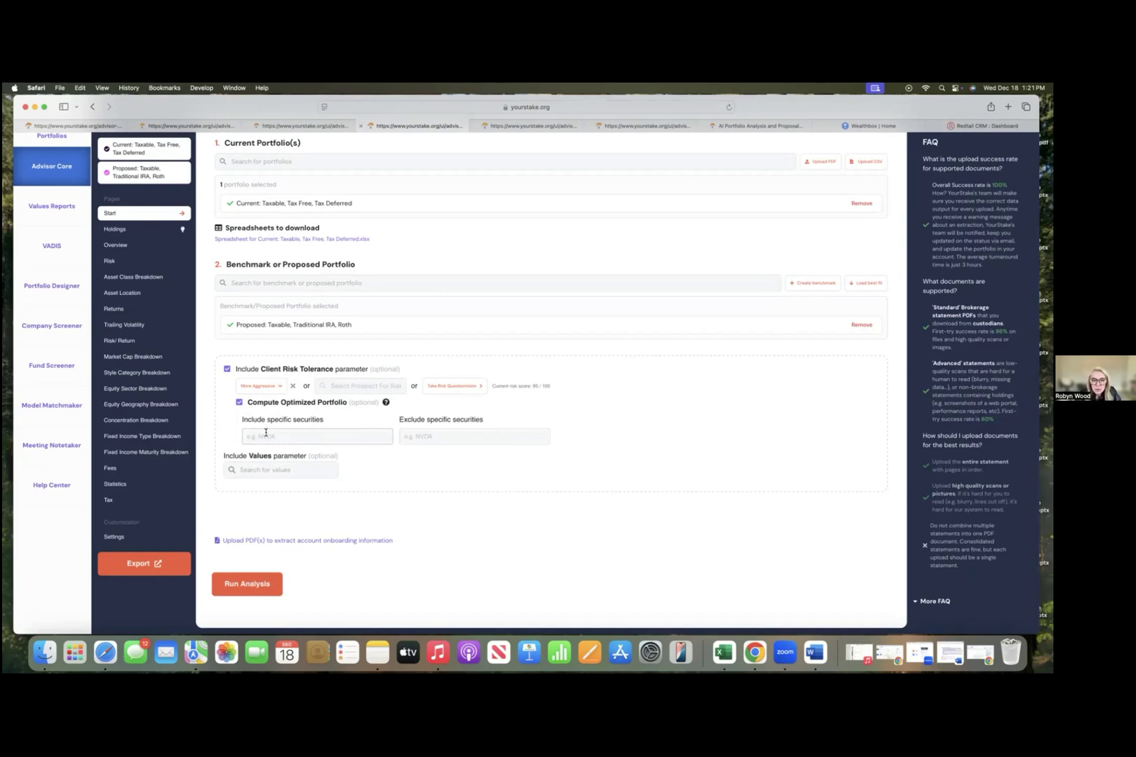
- Exclude the security TSLA from the optimized portfolio
left_click(418, 436)
type("TSA")
key("BackSpace")
key("BackSpace")
type("SLA")
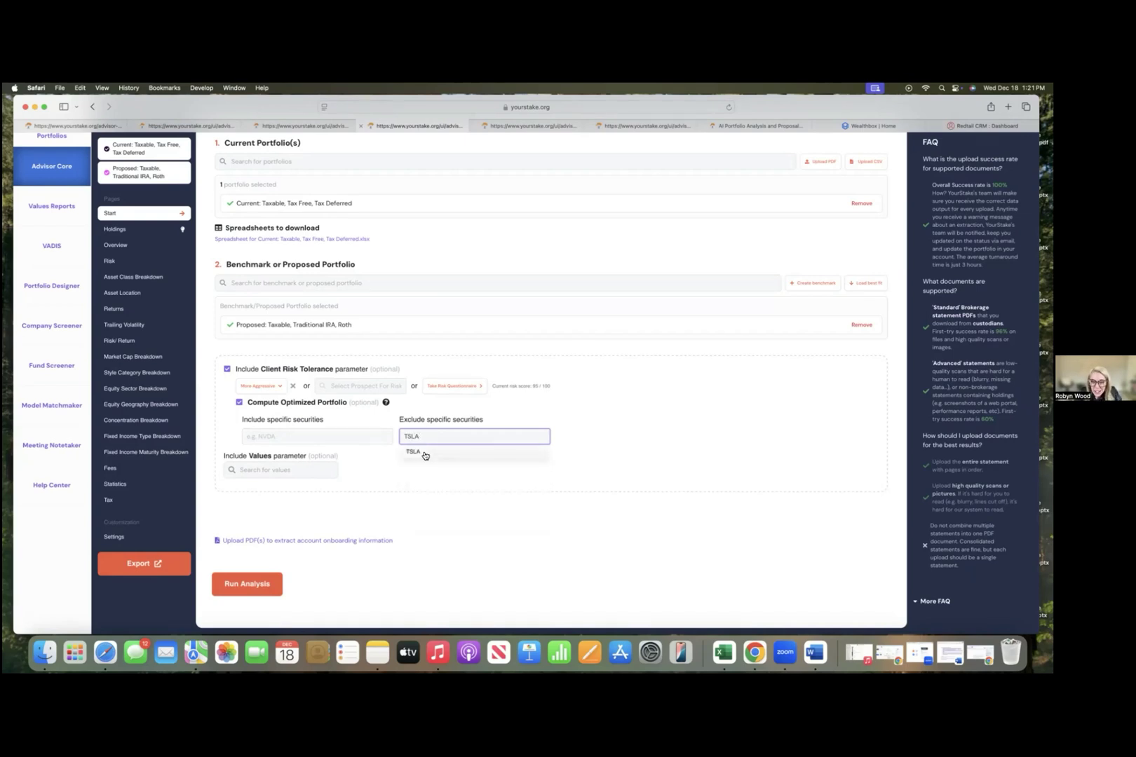
left_click(425, 454)
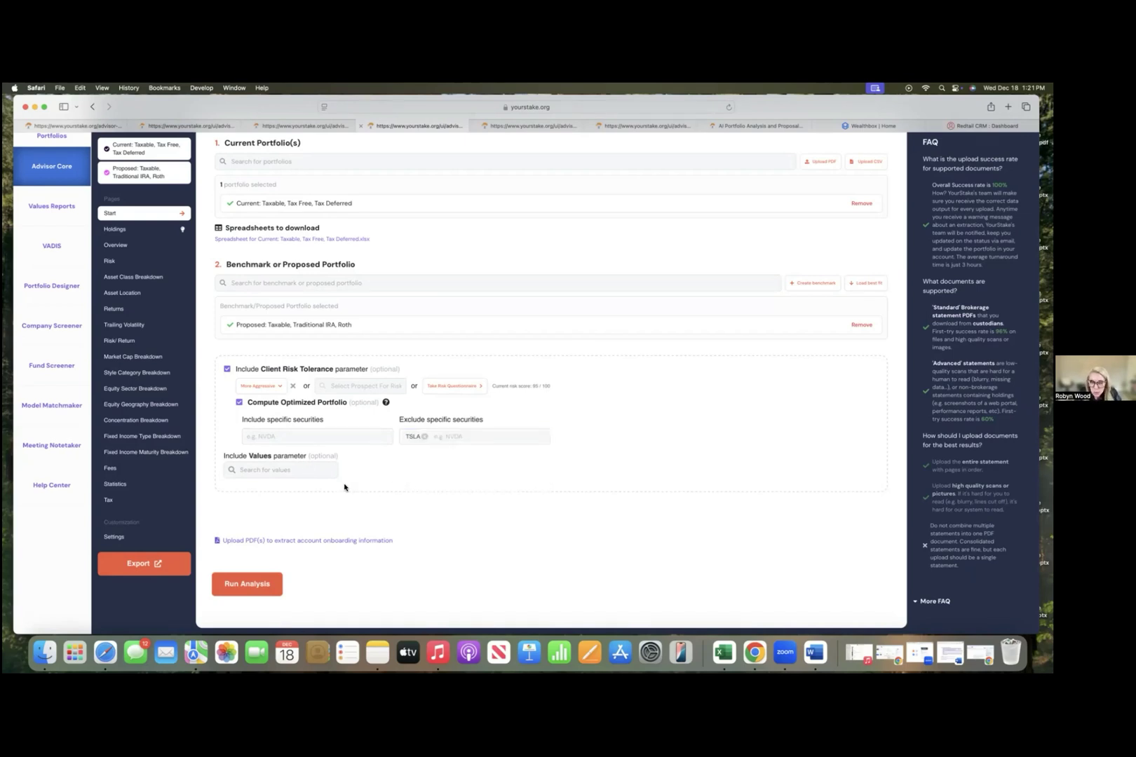
- Add VADIS Fair Player as the Values parameter and run the analysis
left_click(292, 473)
type("VADIS")
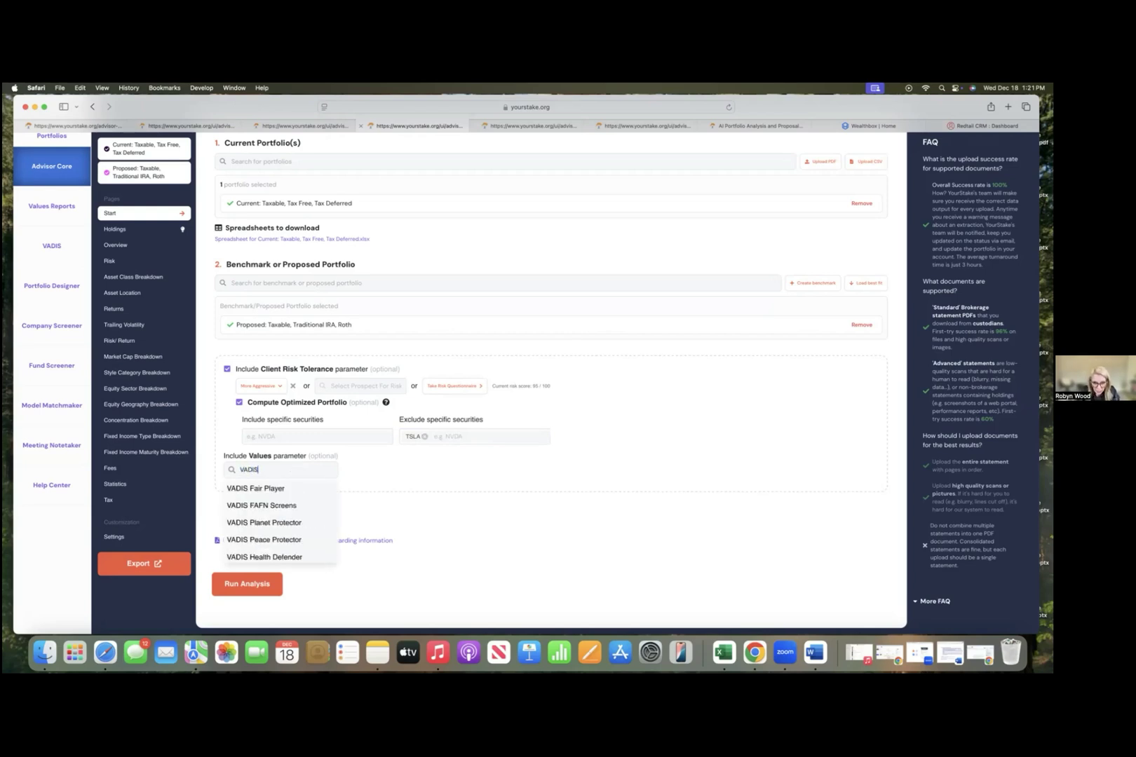
left_click(290, 489)
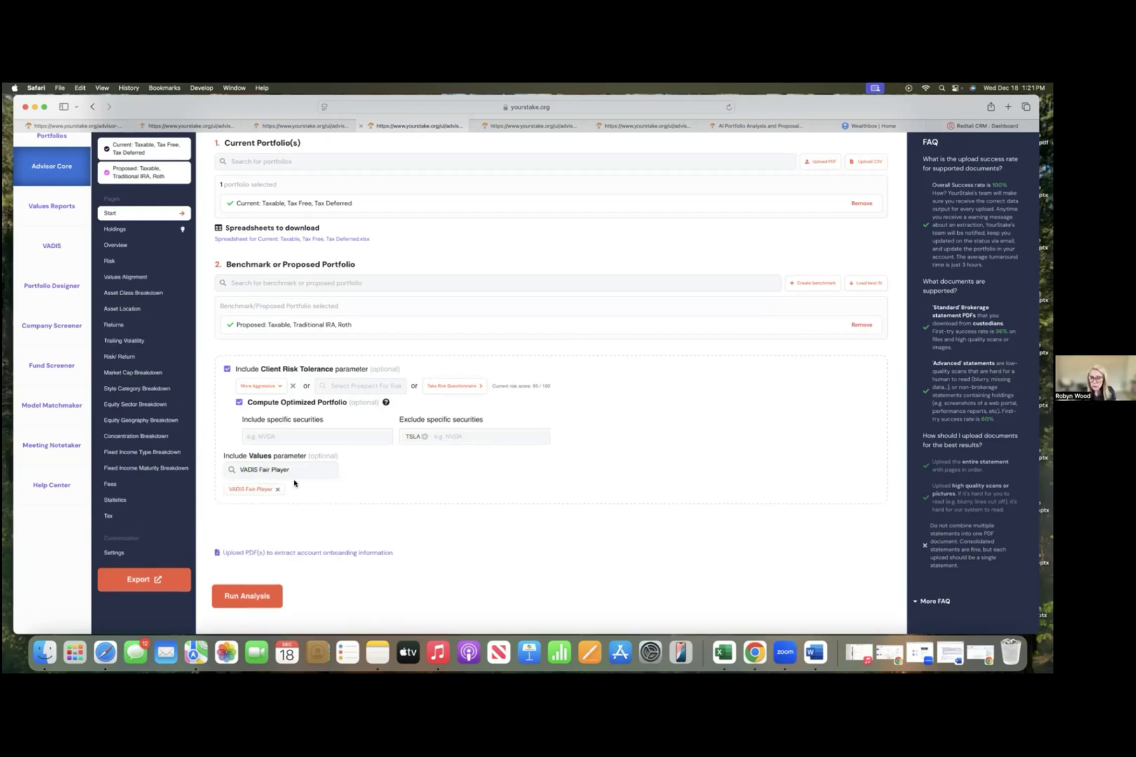
left_click(246, 595)
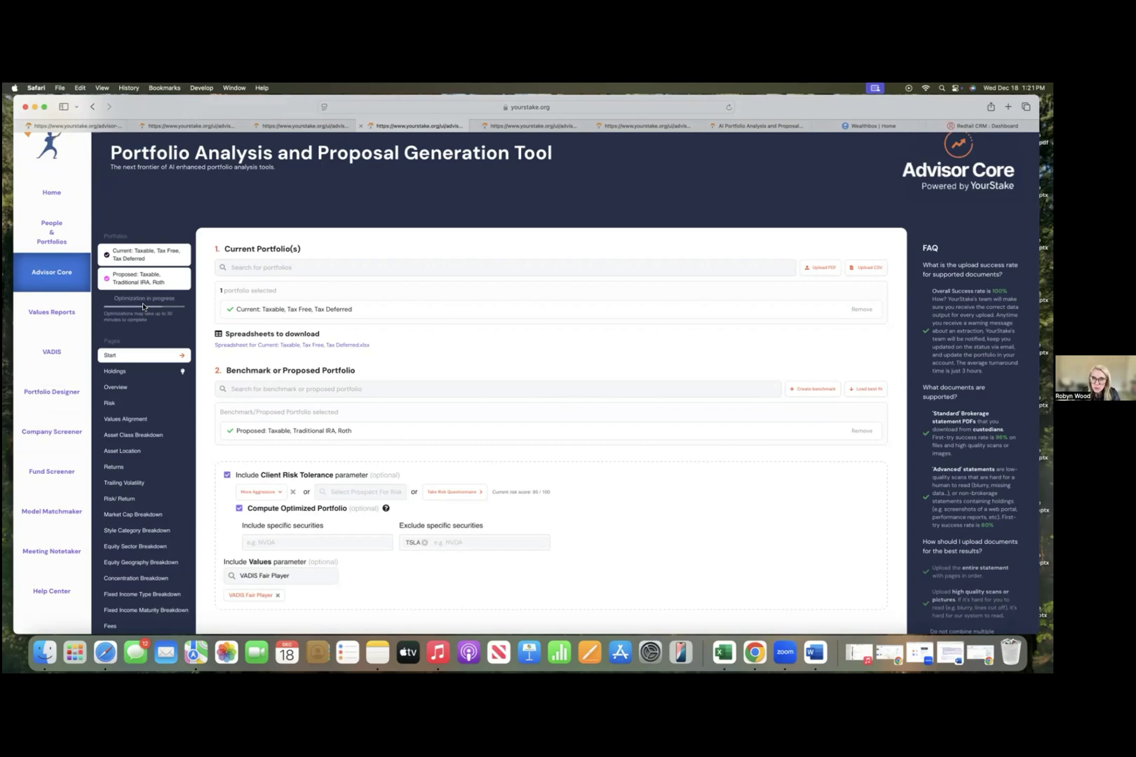
- Switch to the already open Fidelity-2-Sample analysis and review its Optimization page and Start page parameters
left_click(544, 128)
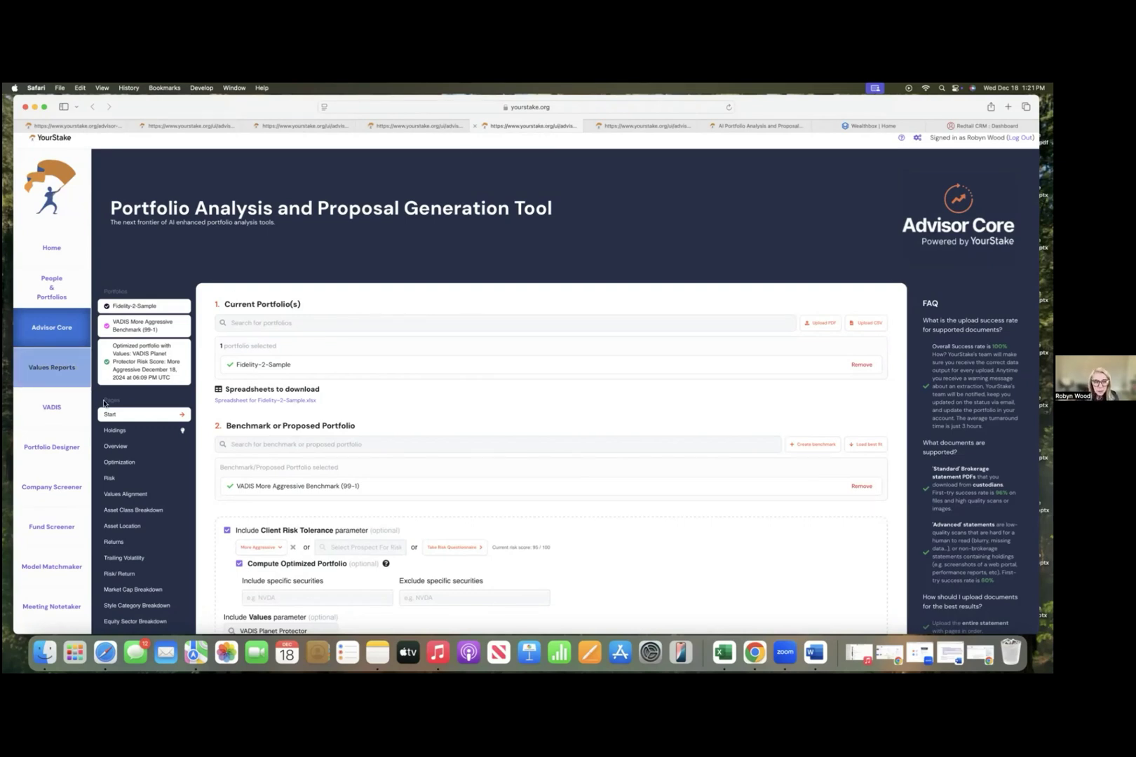
left_click(134, 464)
scroll(491, 469, "down", 3)
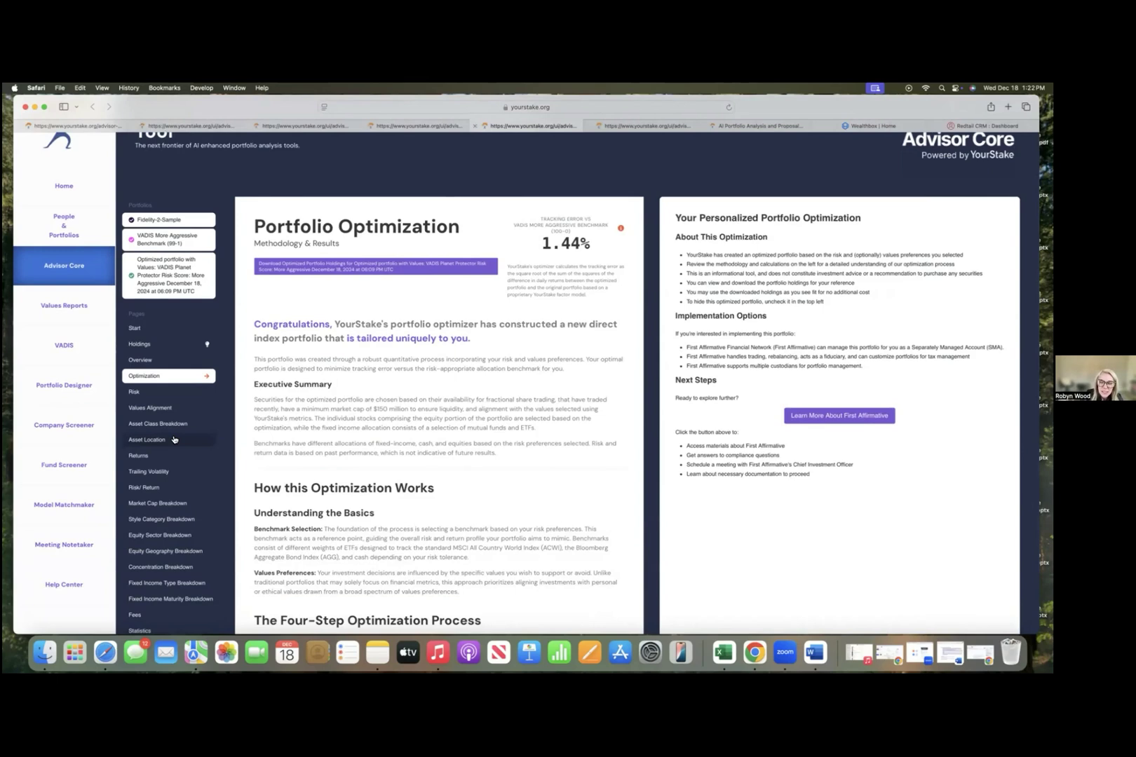
left_click(141, 328)
scroll(355, 461, "down", 2)
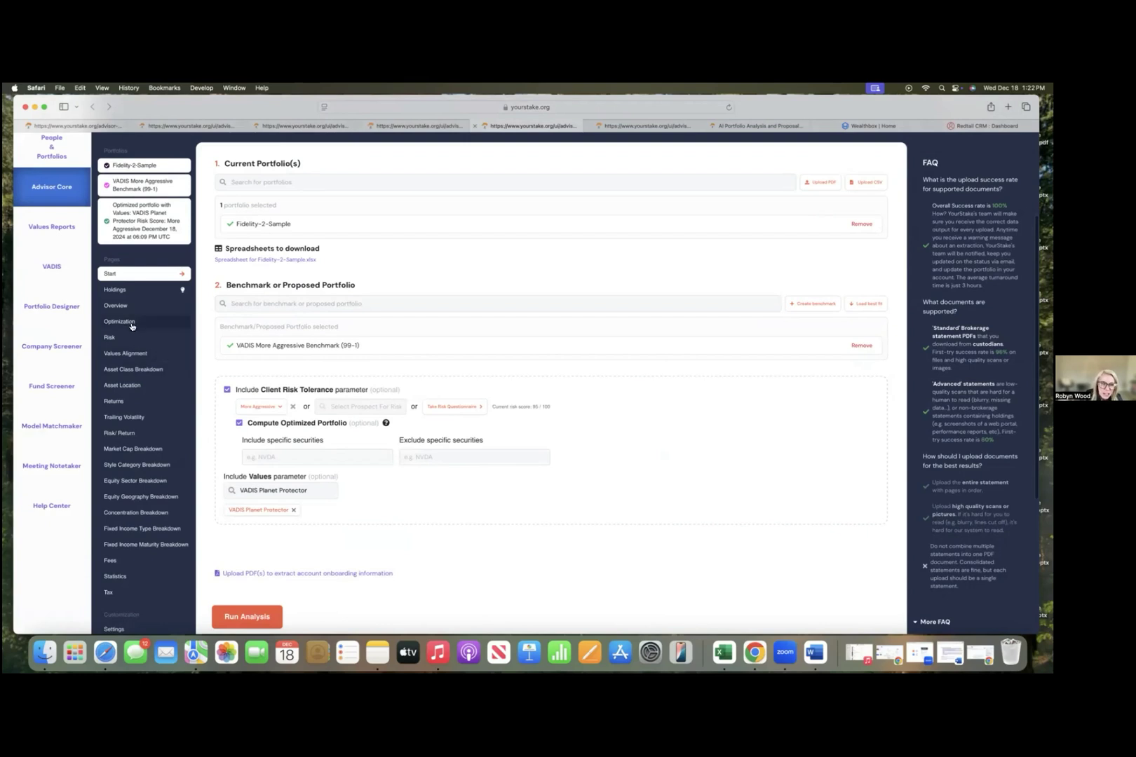
- Open the Values Alignment page and inspect the VADIS Planet Protector score of each of the three portfolios
left_click(123, 354)
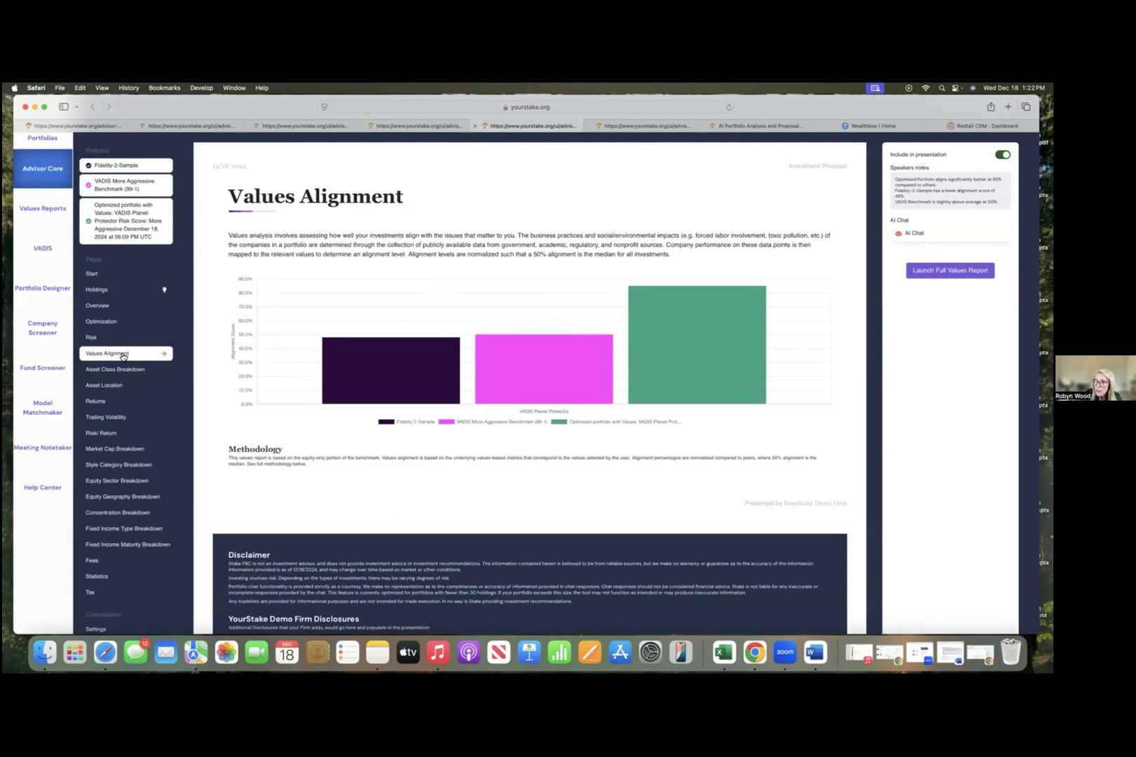
mouse_move(702, 358)
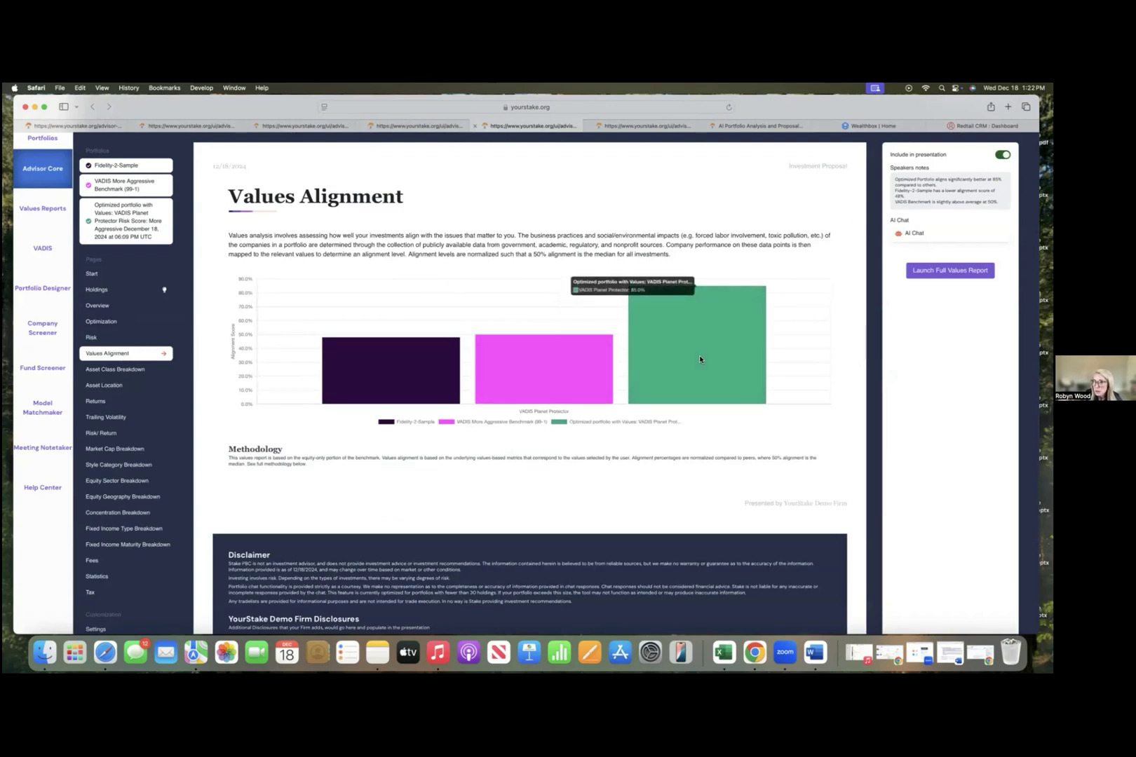
mouse_move(561, 363)
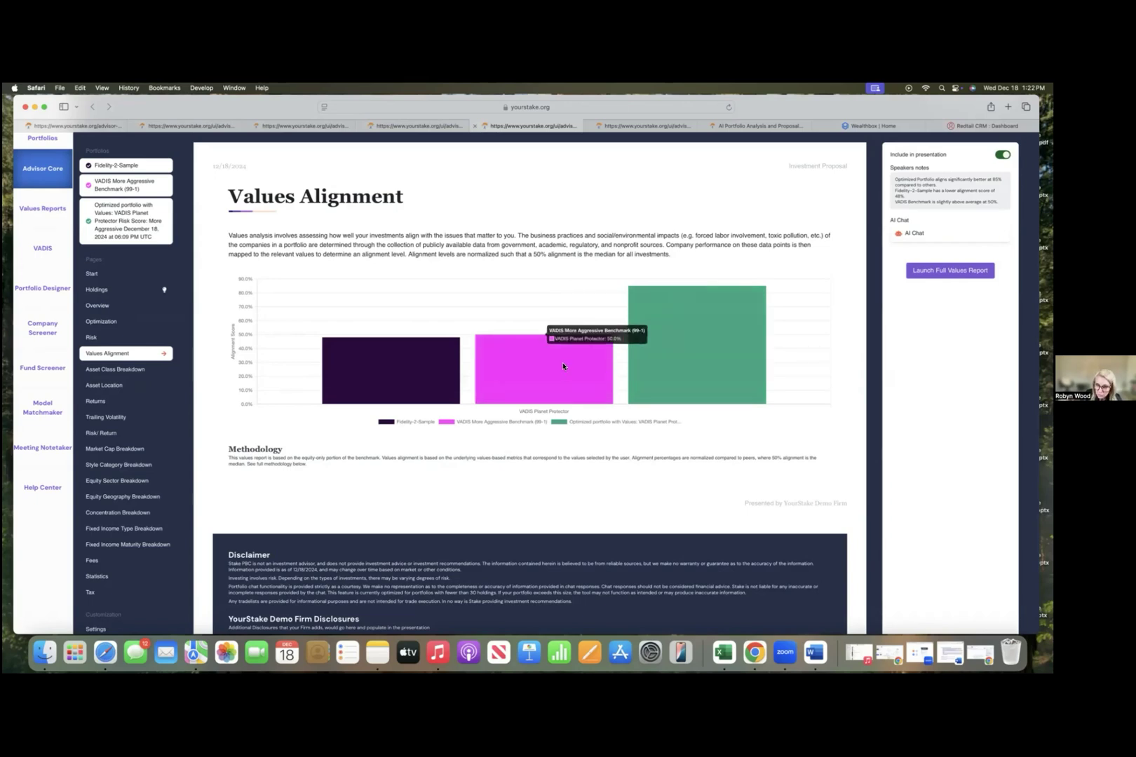
mouse_move(348, 377)
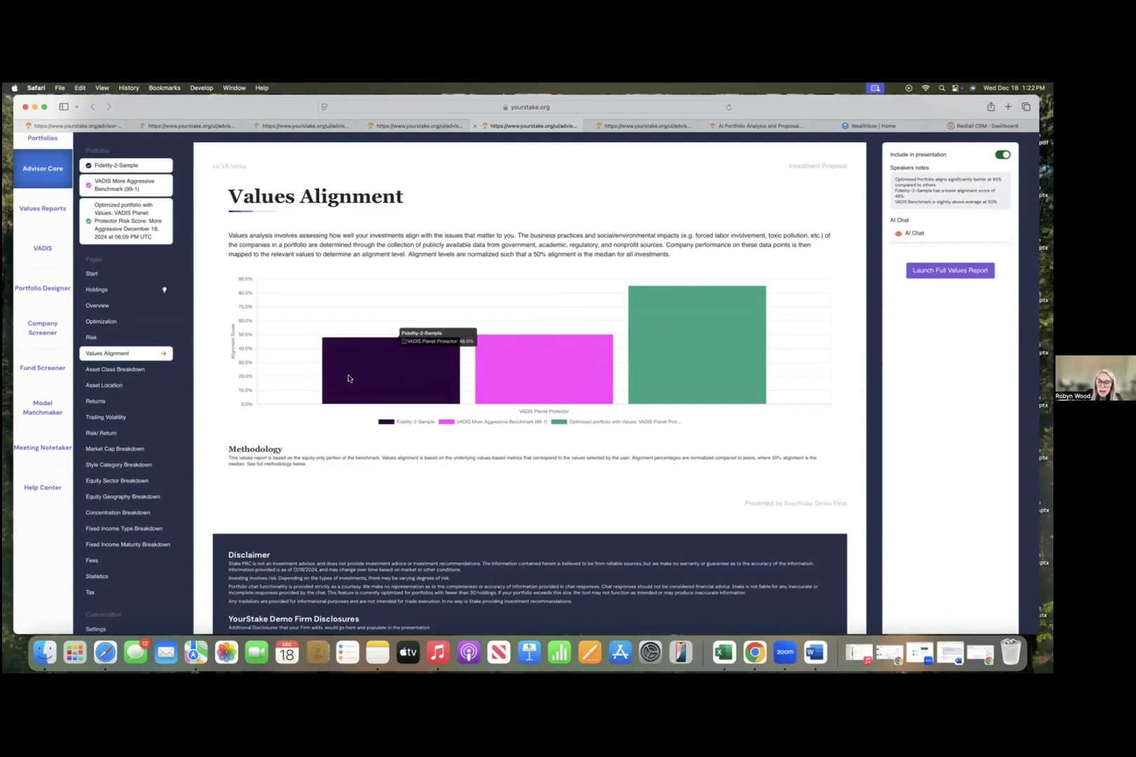
- Go through the Asset Location, Returns, Trading Volatility, Risk/Return and Market Cap Breakdown pages to compare the three portfolios
left_click(110, 387)
left_click(110, 402)
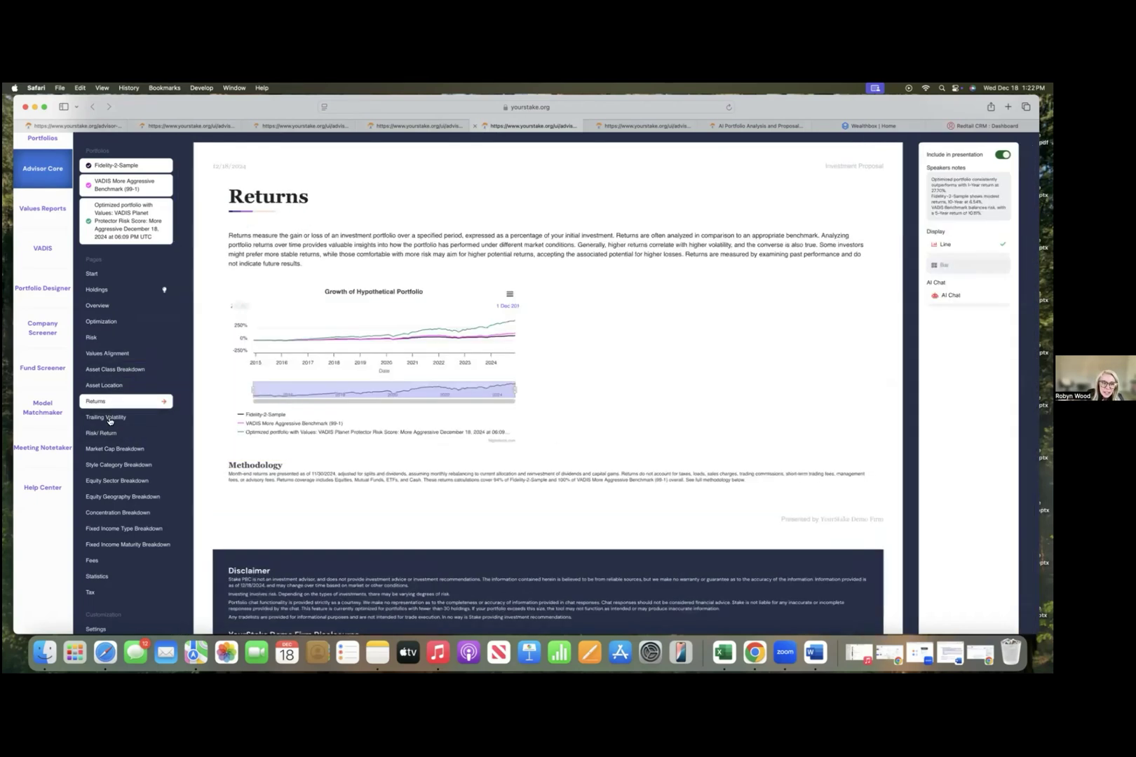
left_click(109, 419)
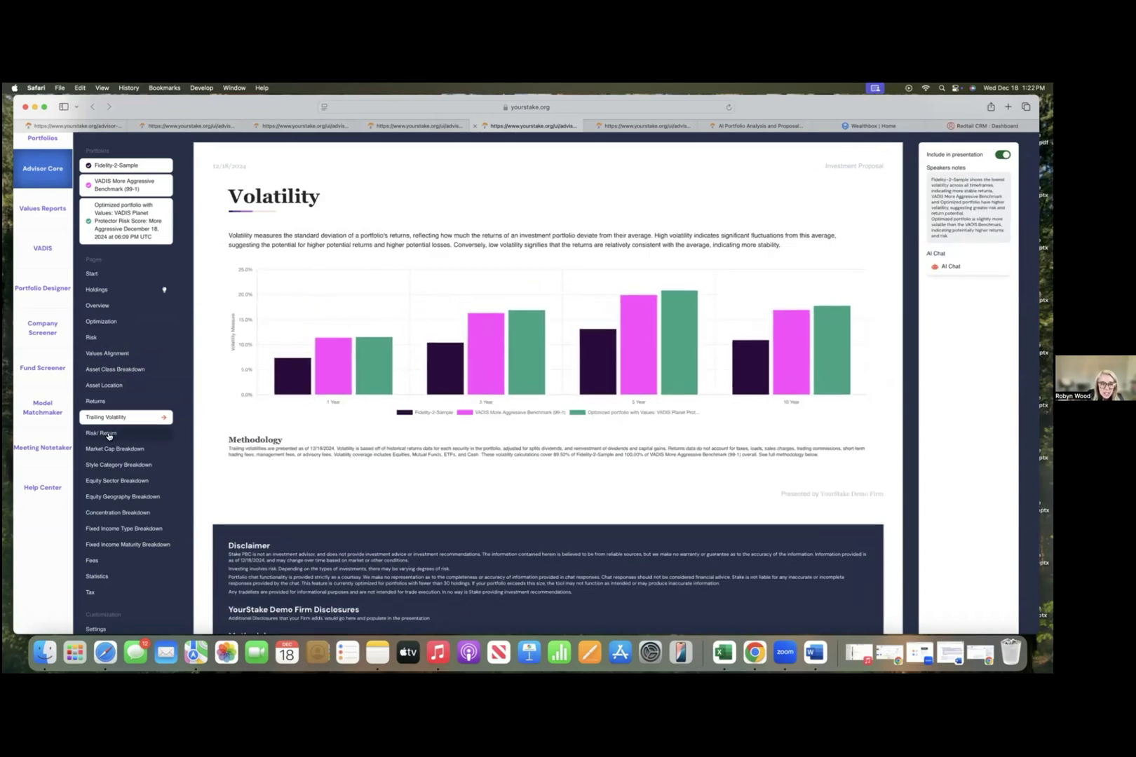
left_click(108, 434)
left_click(105, 451)
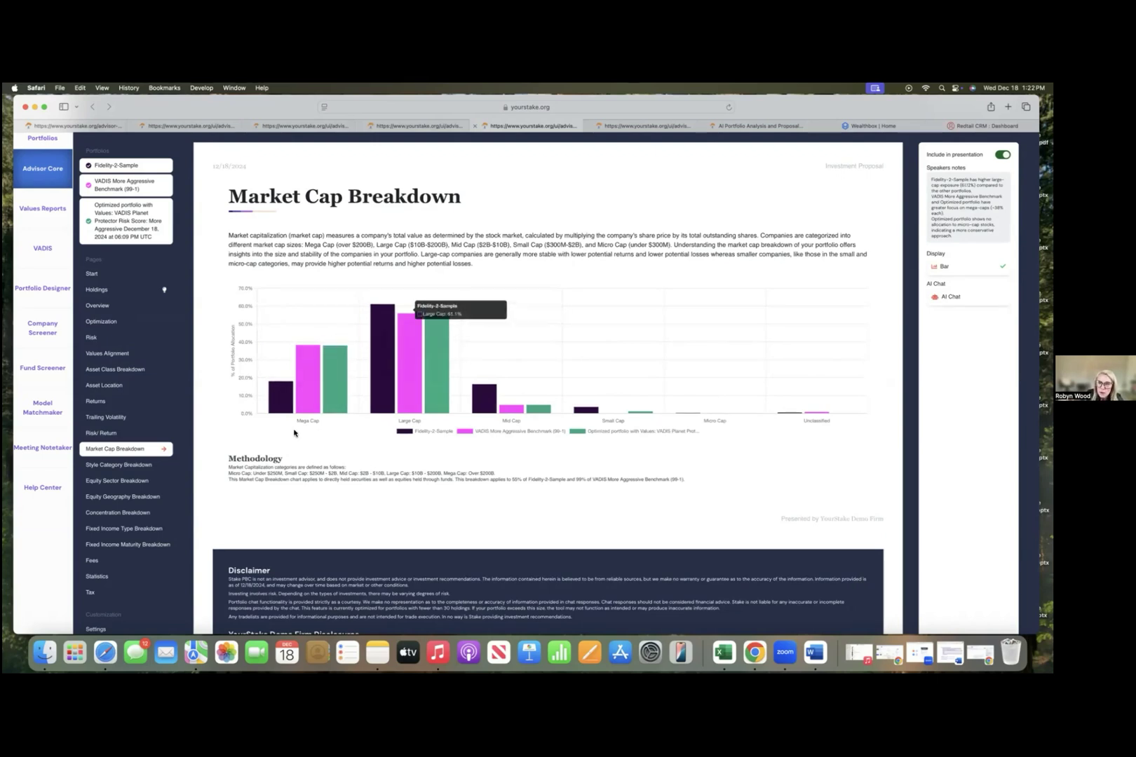
scroll(294, 433, "up", 3)
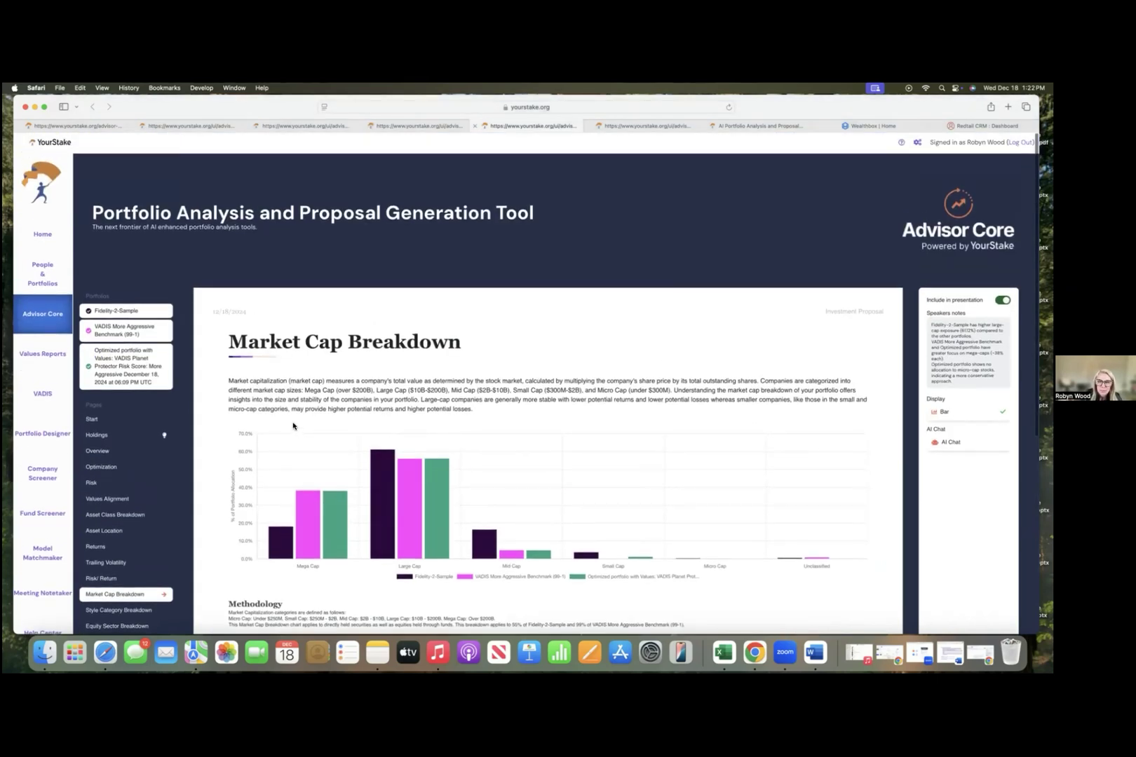